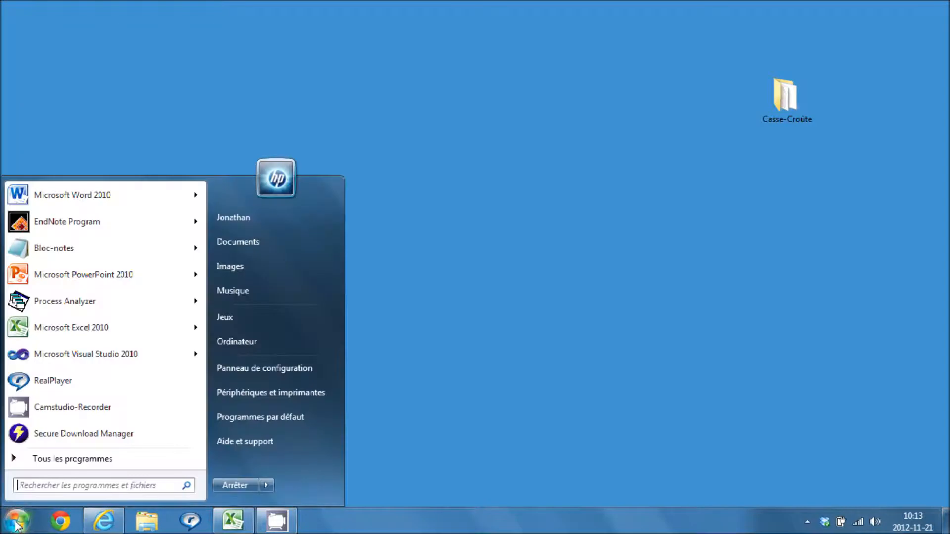
Step: Search the installed programs for "process analyzer" and launch Process Analyzer
{"action": "type", "text": "proce"}
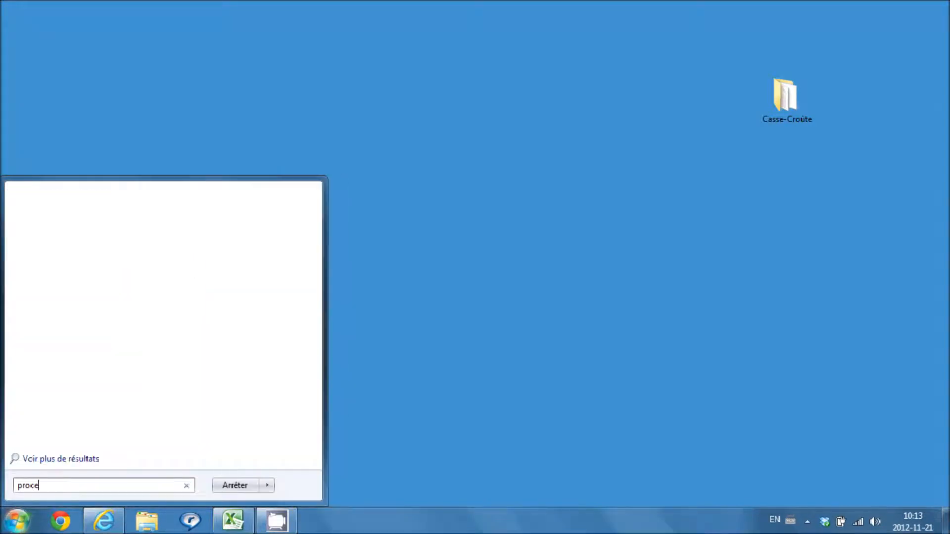
{"action": "type", "text": "ss analyzer"}
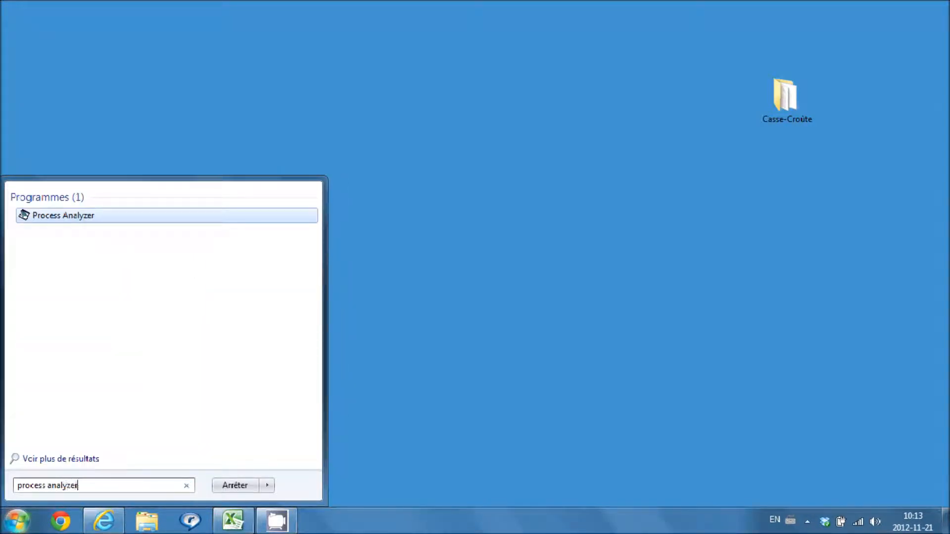
{"action": "left_click", "coordinate": [63, 215]}
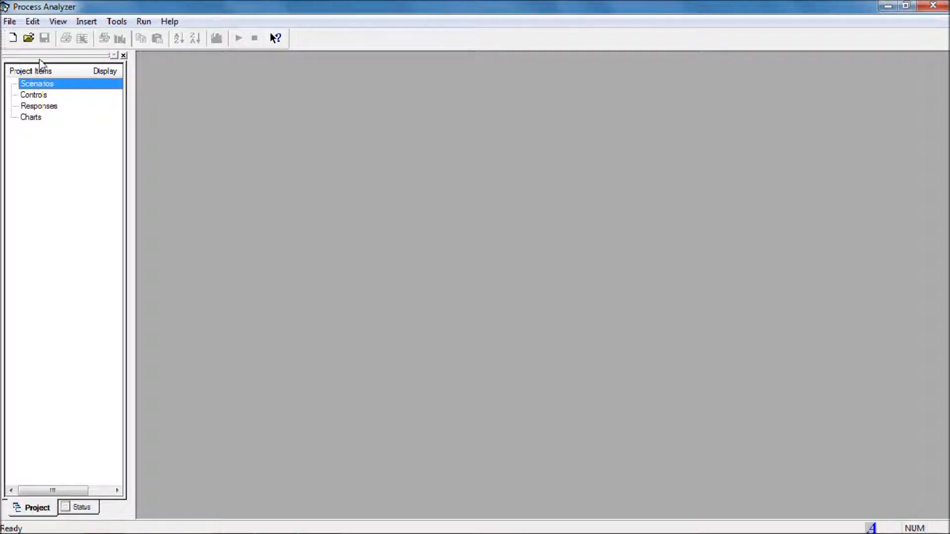
Step: Open the project file Experiences.pan from the Casse-Croûte folder
{"action": "left_click", "coordinate": [28, 40]}
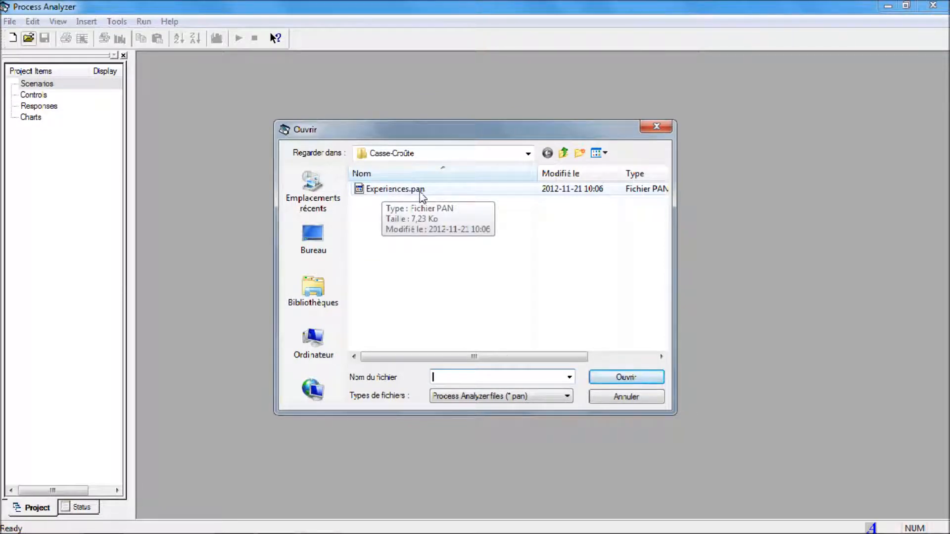
{"action": "left_click", "coordinate": [399, 192]}
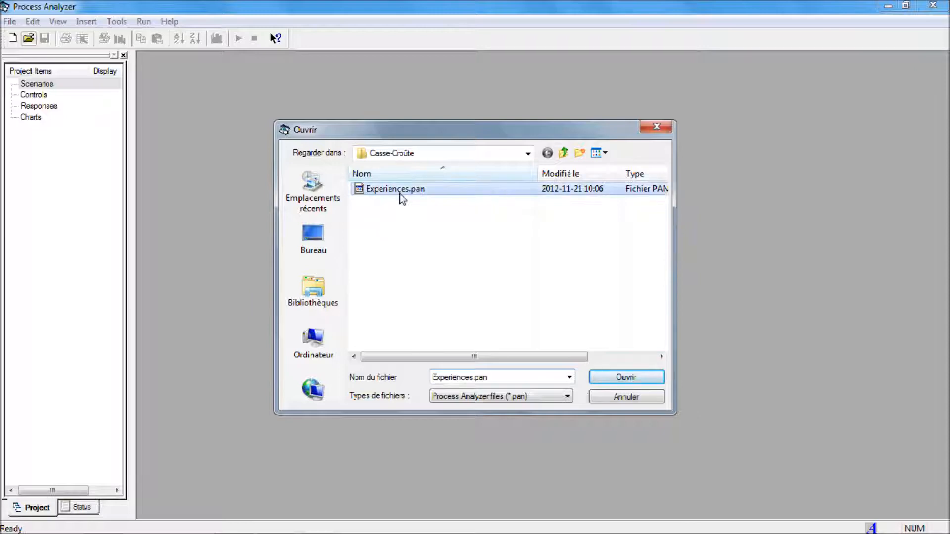
{"action": "left_click", "coordinate": [645, 379]}
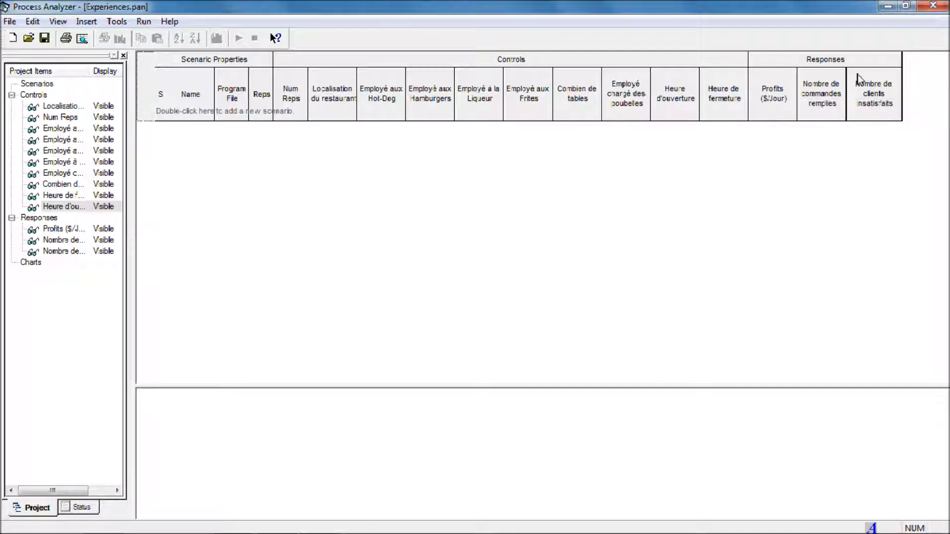
{"action": "left_click_drag", "start_coordinate": [880, 82], "coordinate": [776, 89]}
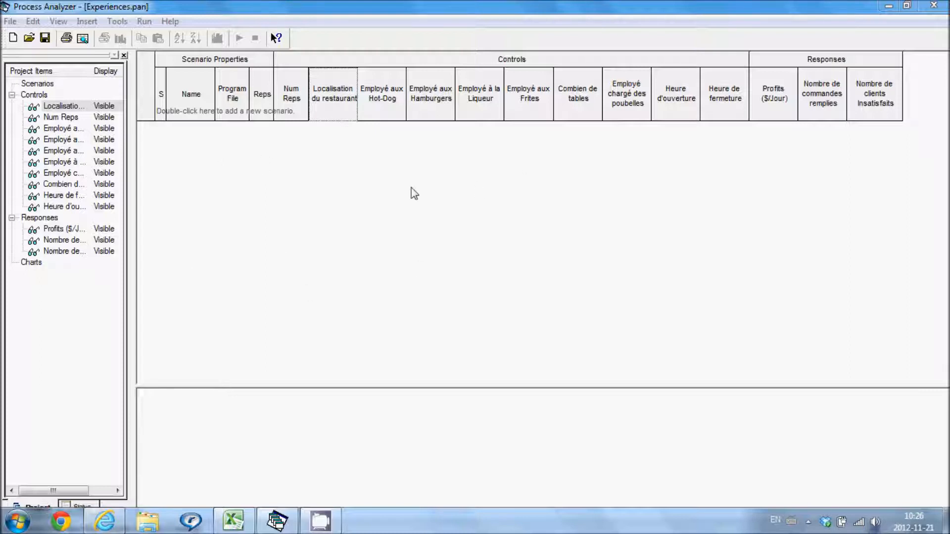
{"action": "left_click", "coordinate": [406, 199]}
{"action": "double_click", "coordinate": [405, 199]}
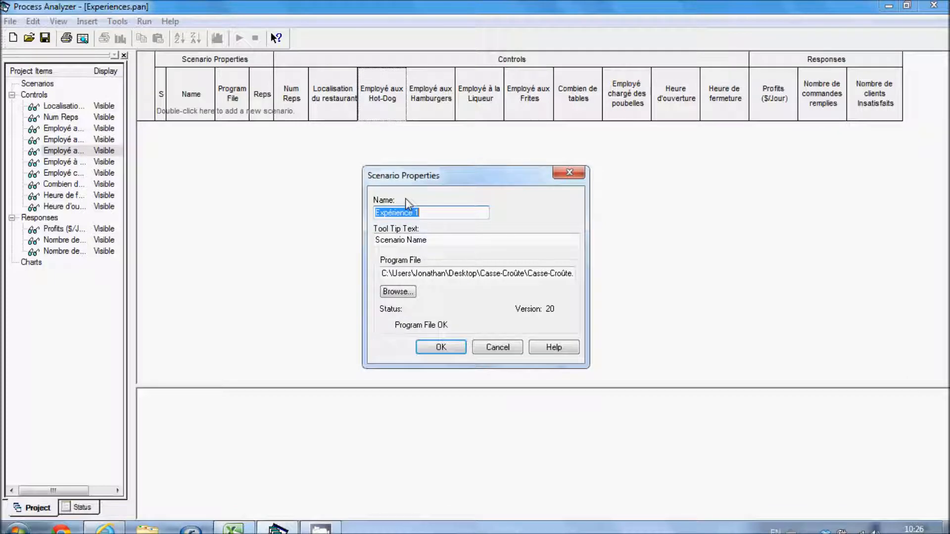
{"action": "left_click", "coordinate": [493, 348]}
Step: Insert a new scenario named Expérience 1 that uses the program file Casse-Croûte.p from the Casse-Croûte folder
{"action": "left_click", "coordinate": [87, 21]}
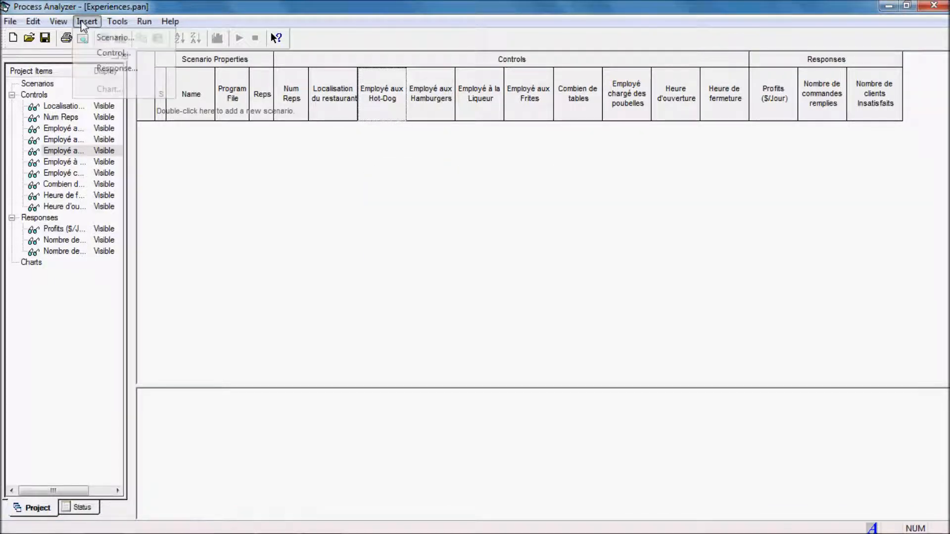
{"action": "left_click", "coordinate": [114, 37]}
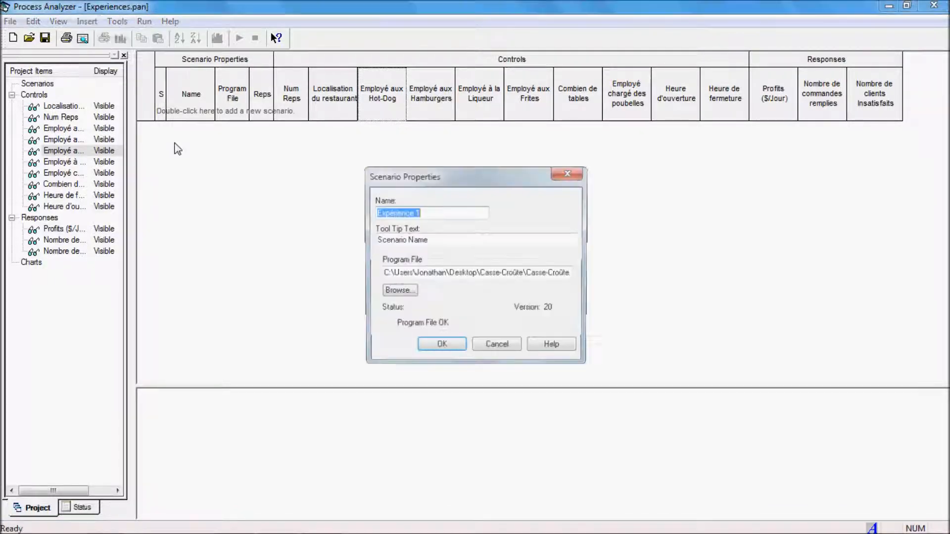
{"action": "left_click_drag", "start_coordinate": [384, 272], "coordinate": [583, 273]}
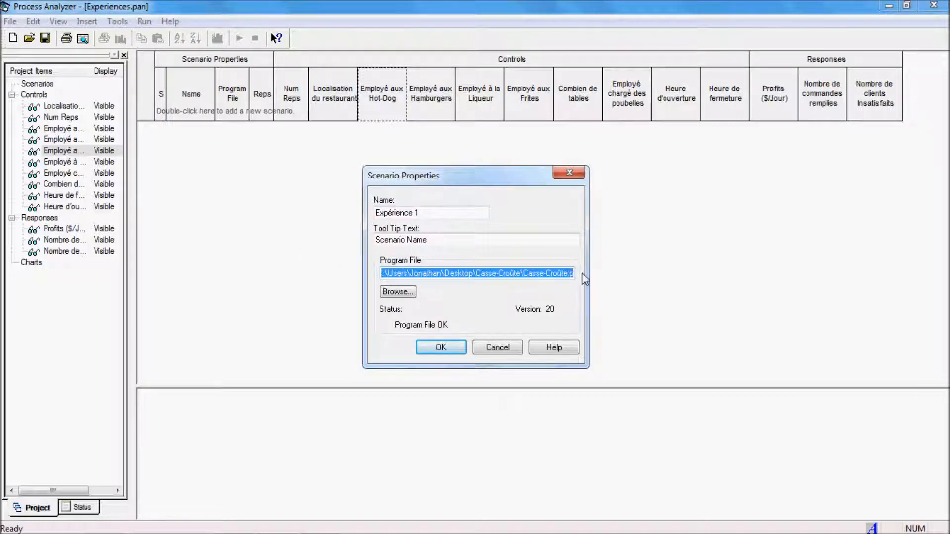
{"action": "left_click", "coordinate": [399, 292]}
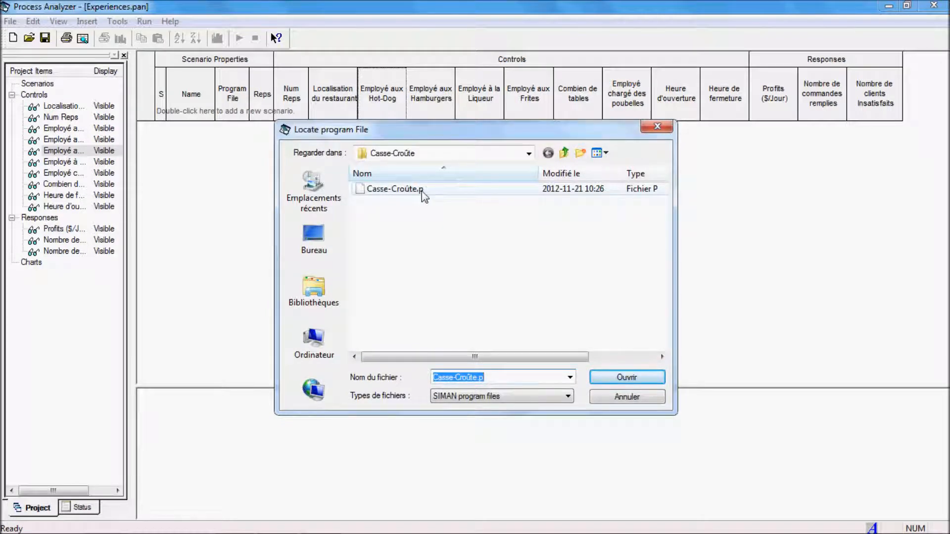
{"action": "left_click", "coordinate": [512, 191]}
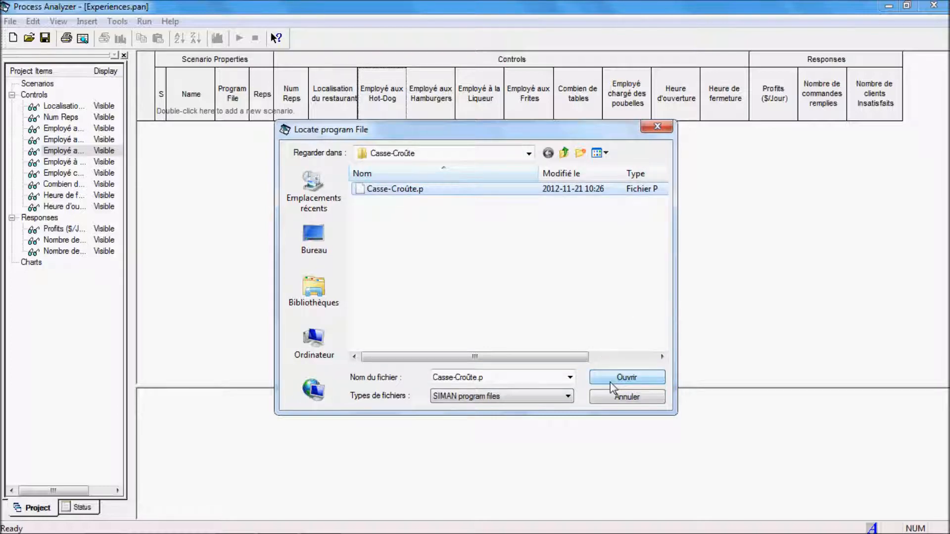
{"action": "left_click", "coordinate": [611, 381]}
{"action": "left_click", "coordinate": [444, 346]}
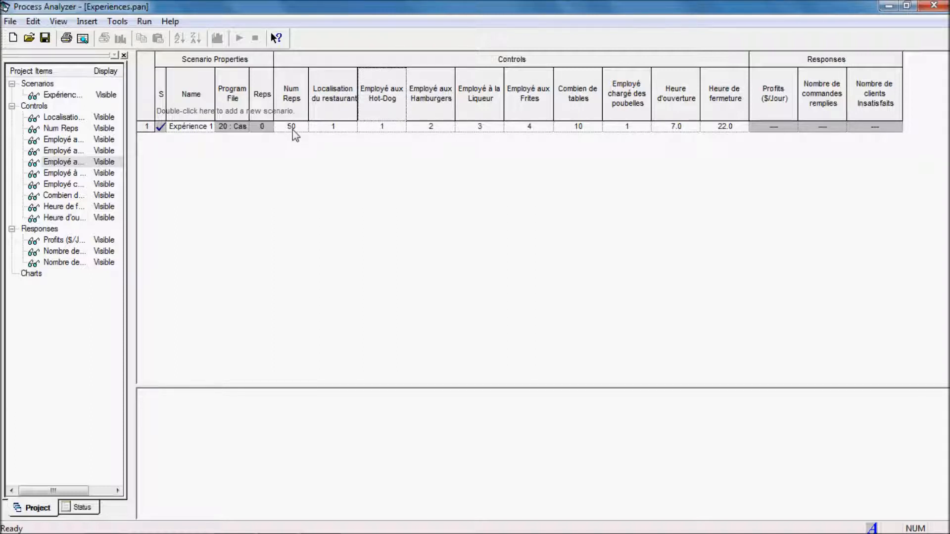
Step: Try a closing hour (Heure de fermeture) of 22.5 for Expérience 1 and set it back to 22.0
{"action": "left_click_drag", "start_coordinate": [329, 92], "coordinate": [710, 76]}
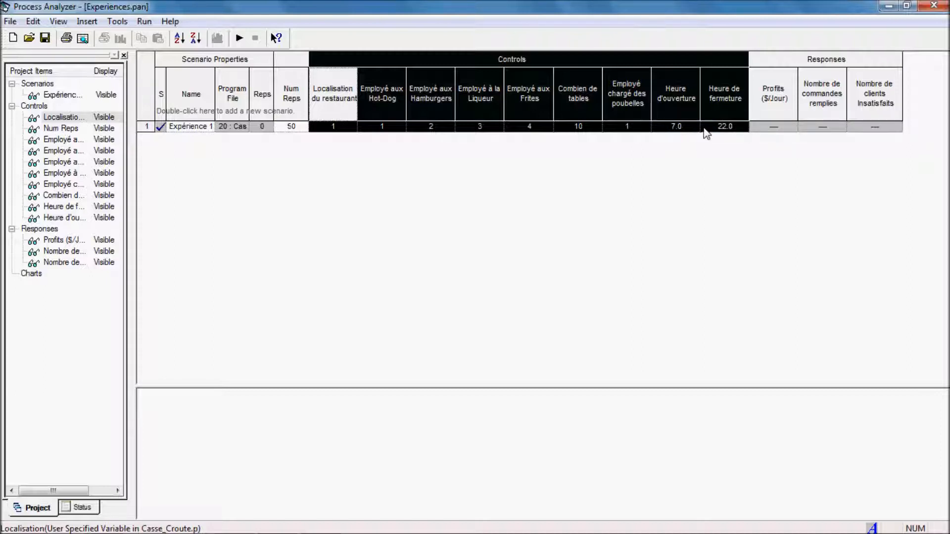
{"action": "left_click", "coordinate": [730, 127]}
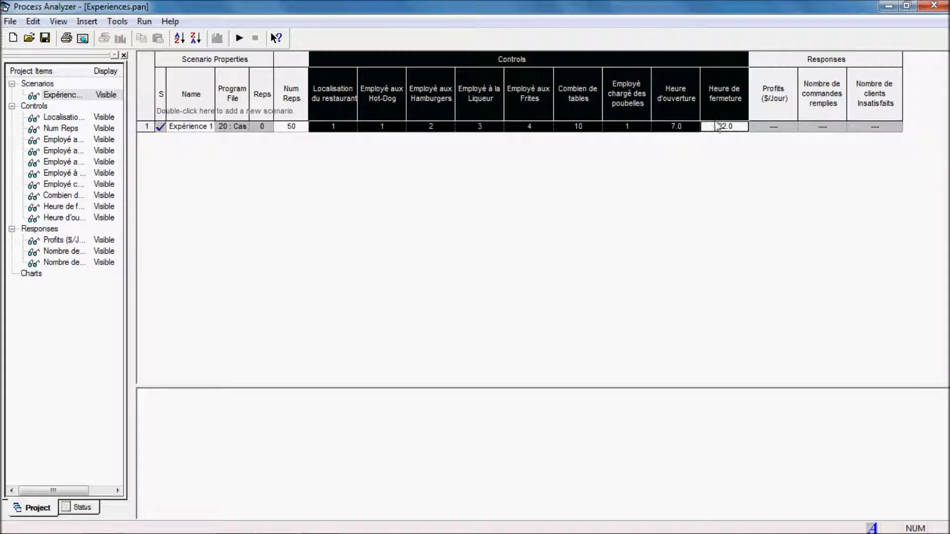
{"action": "left_click", "coordinate": [743, 128]}
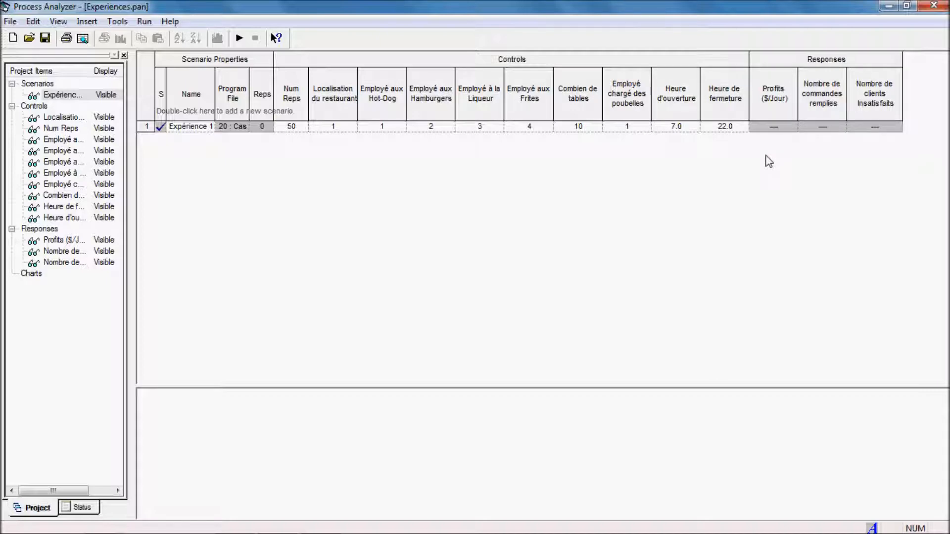
{"action": "key", "text": "BackSpace"}
{"action": "type", "text": "5"}
{"action": "key", "text": "Return"}
{"action": "left_click", "coordinate": [739, 126]}
{"action": "key", "text": "BackSpace"}
{"action": "type", "text": "0"}
{"action": "key", "text": "Return"}
{"action": "left_click", "coordinate": [770, 95]}
{"action": "left_click_drag", "start_coordinate": [770, 95], "coordinate": [861, 88]}
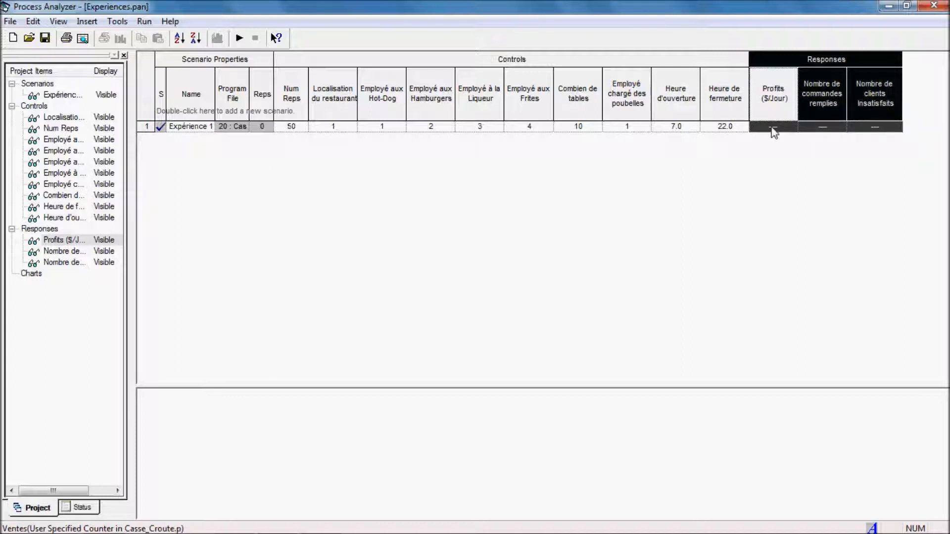
{"action": "left_click", "coordinate": [662, 188]}
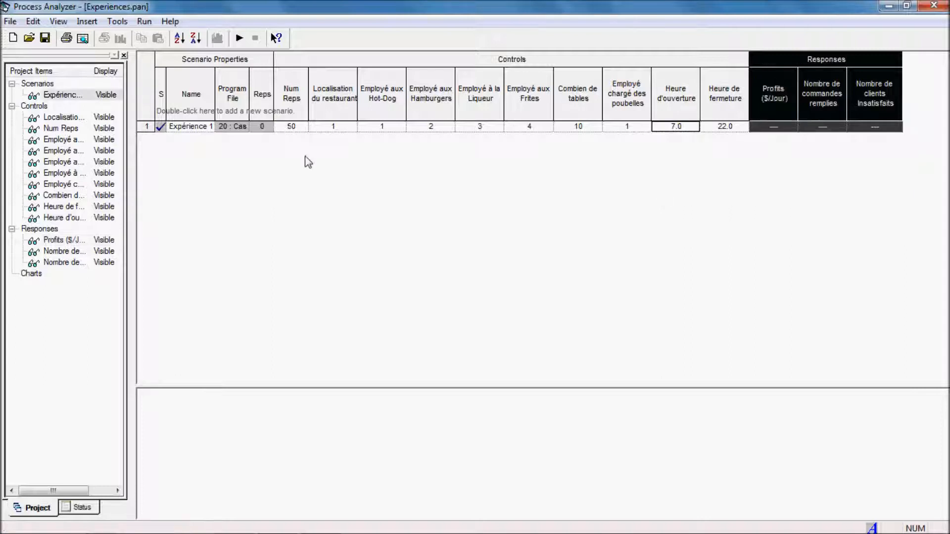
Step: Select the Expérience 1 scenario and run its simulation
{"action": "left_click", "coordinate": [143, 127]}
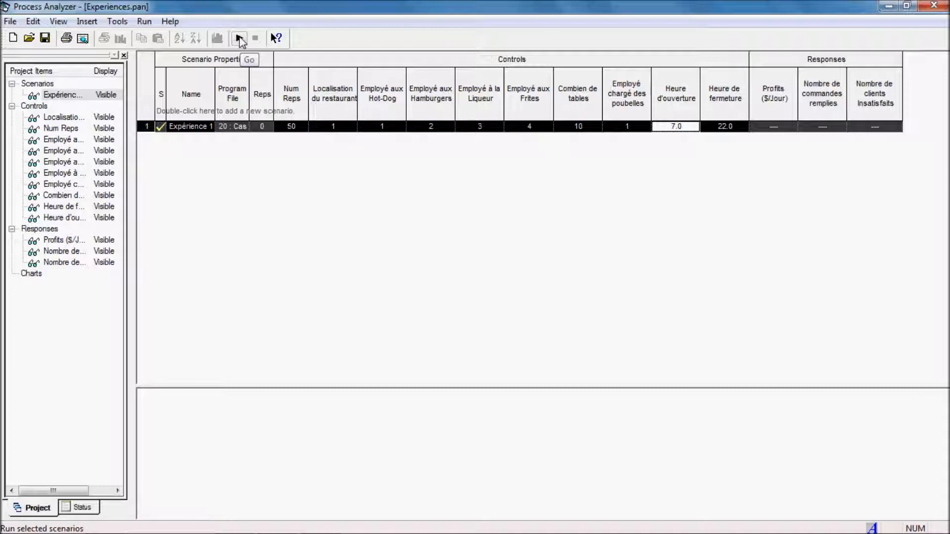
{"action": "left_click", "coordinate": [145, 21]}
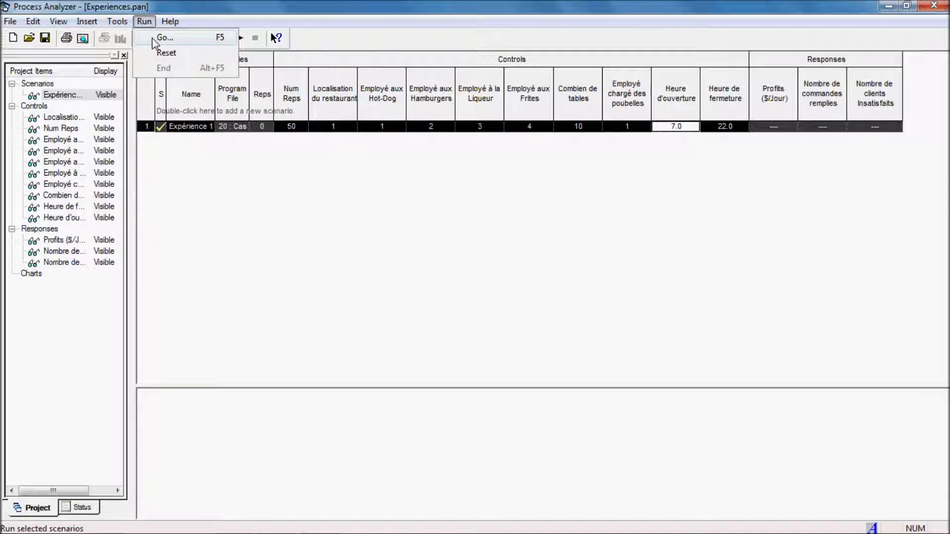
{"action": "left_click", "coordinate": [229, 38]}
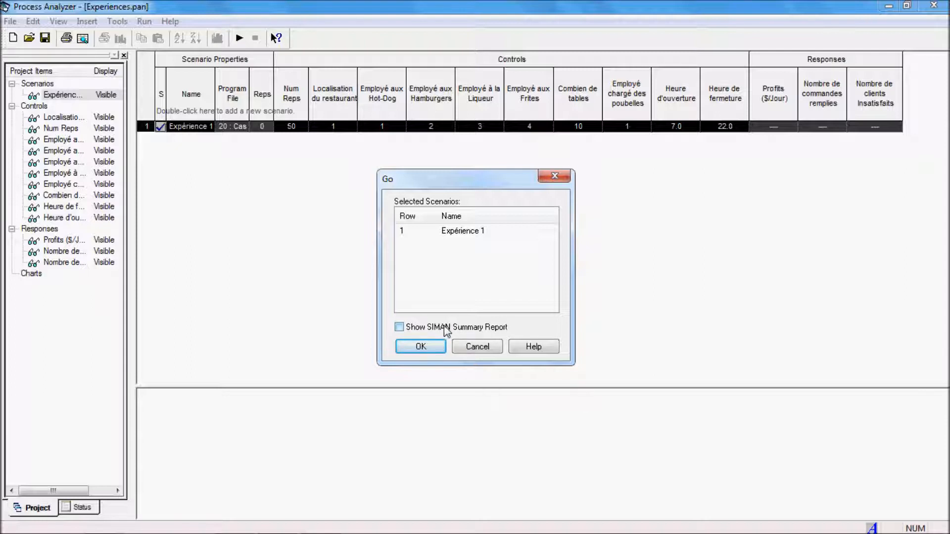
{"action": "left_click", "coordinate": [400, 331]}
{"action": "left_click", "coordinate": [417, 349]}
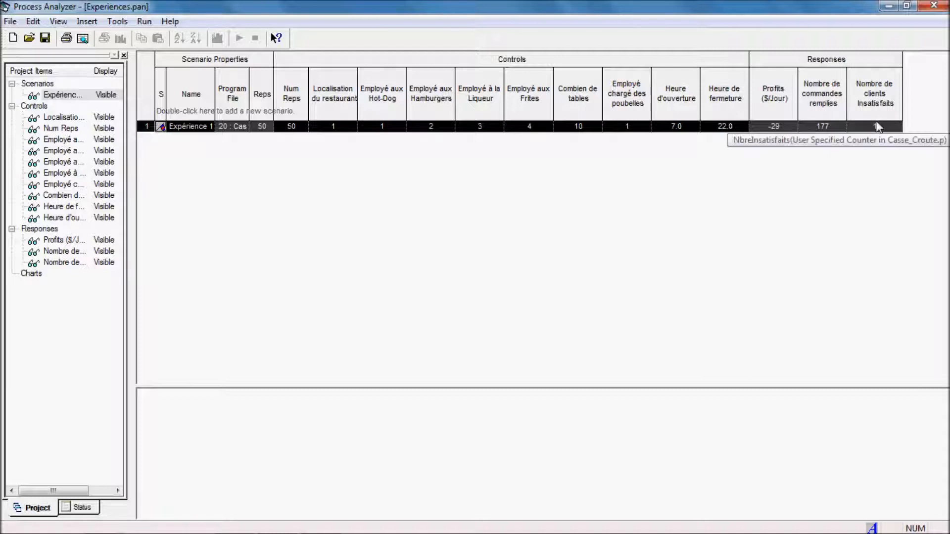
{"action": "left_click", "coordinate": [768, 213]}
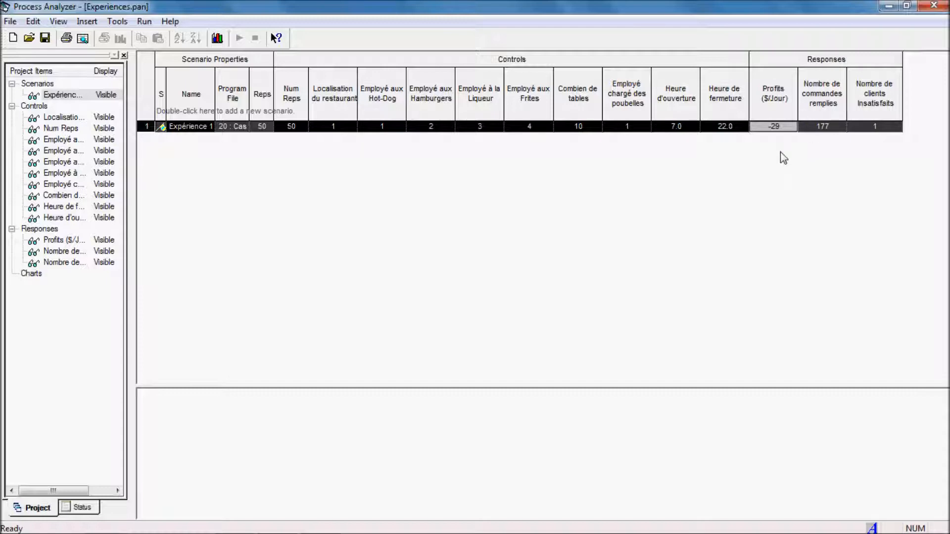
{"action": "left_click", "coordinate": [240, 217]}
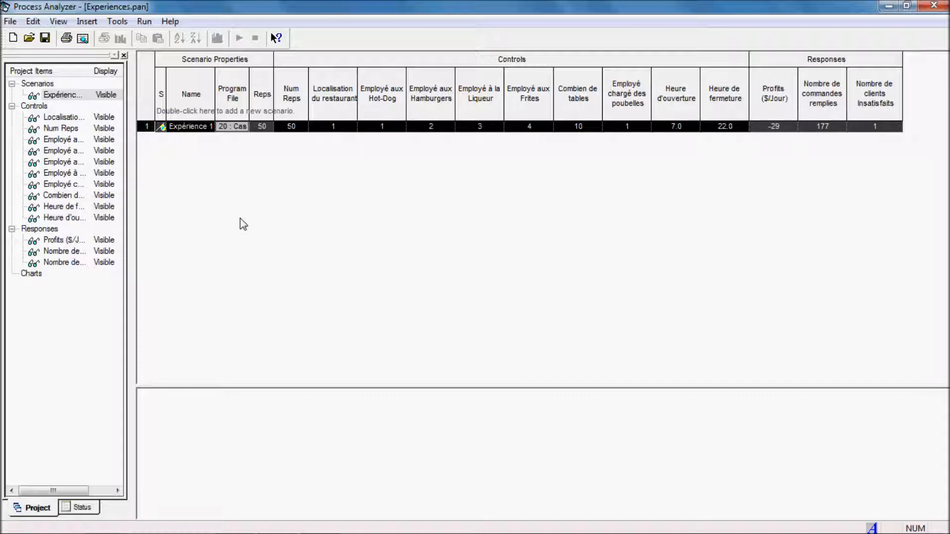
{"action": "key", "text": "Left"}
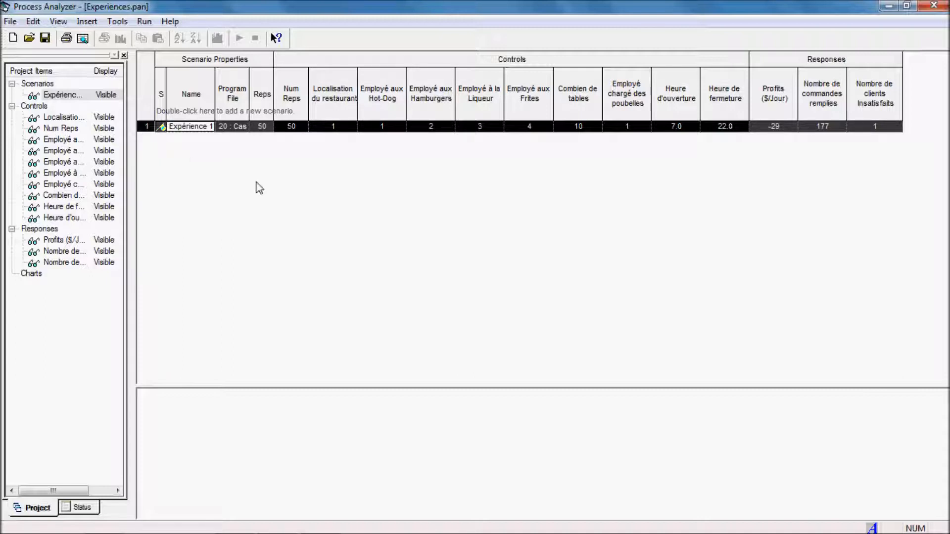
Step: Add a second scenario, Expérience 2, that uses the same Casse-Croûte.p program file
{"action": "double_click", "coordinate": [348, 223]}
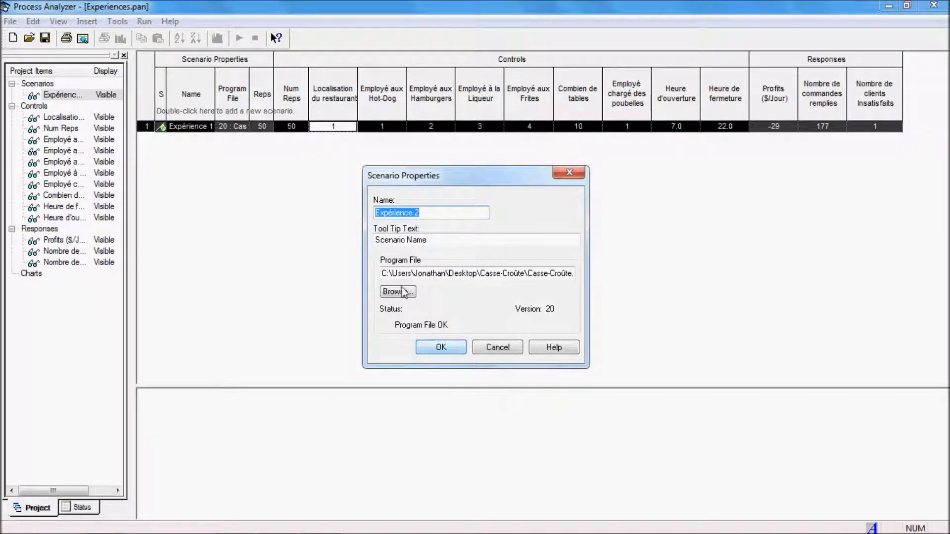
{"action": "left_click_drag", "start_coordinate": [385, 273], "coordinate": [581, 274]}
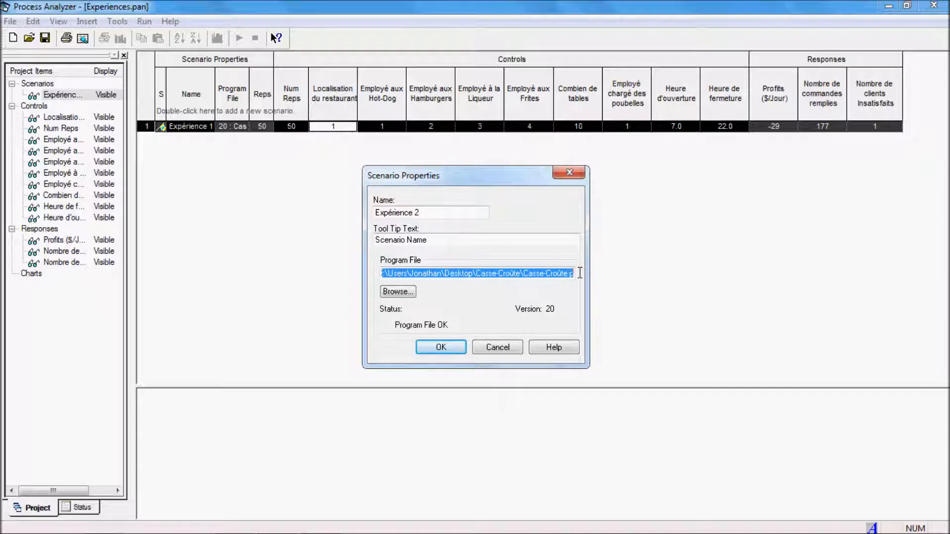
{"action": "left_click", "coordinate": [439, 348]}
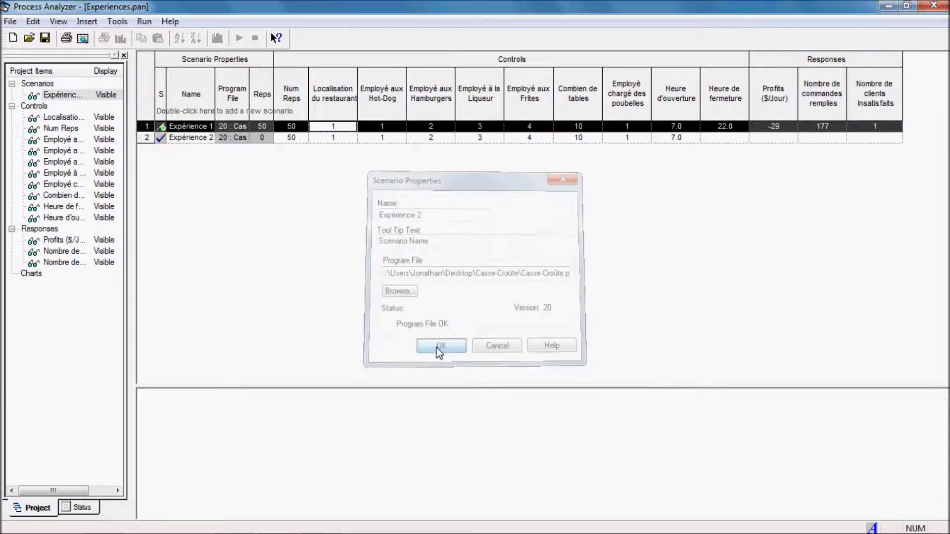
Step: Set the restaurant location (Localisation du restaurant) of Expérience 2 to 2
{"action": "left_click", "coordinate": [340, 138]}
{"action": "left_click", "coordinate": [341, 138]}
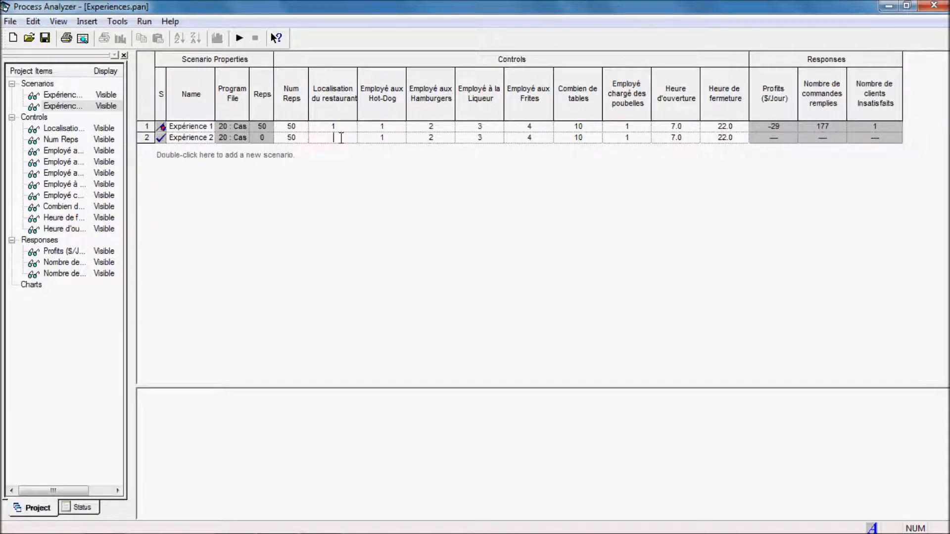
{"action": "type", "text": "2"}
{"action": "key", "text": "Return"}
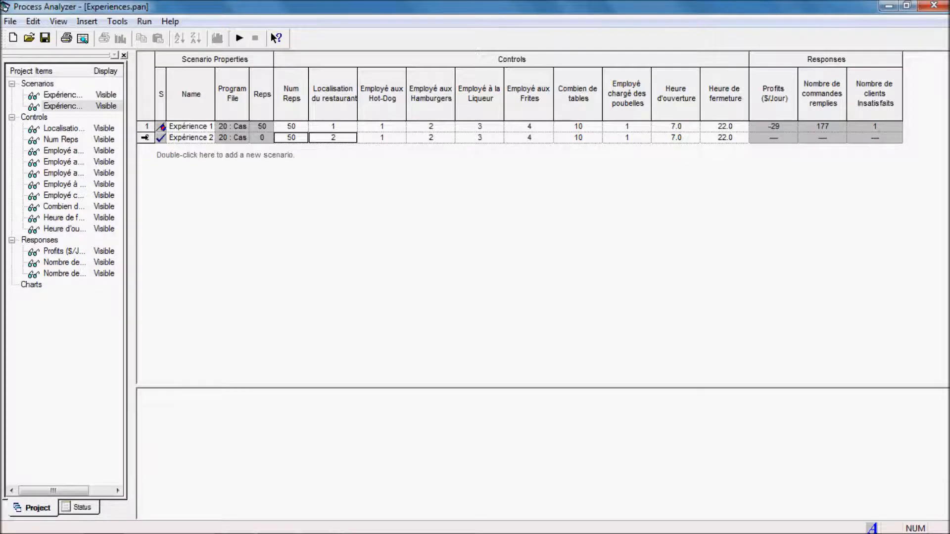
Step: Duplicate the Expérience 2 scenario into a third row
{"action": "left_click", "coordinate": [145, 137]}
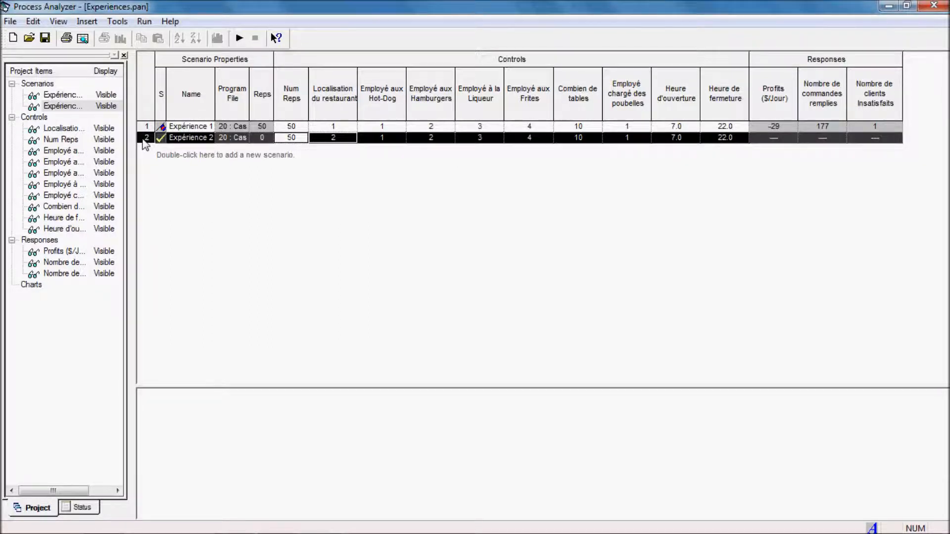
{"action": "right_click", "coordinate": [145, 144]}
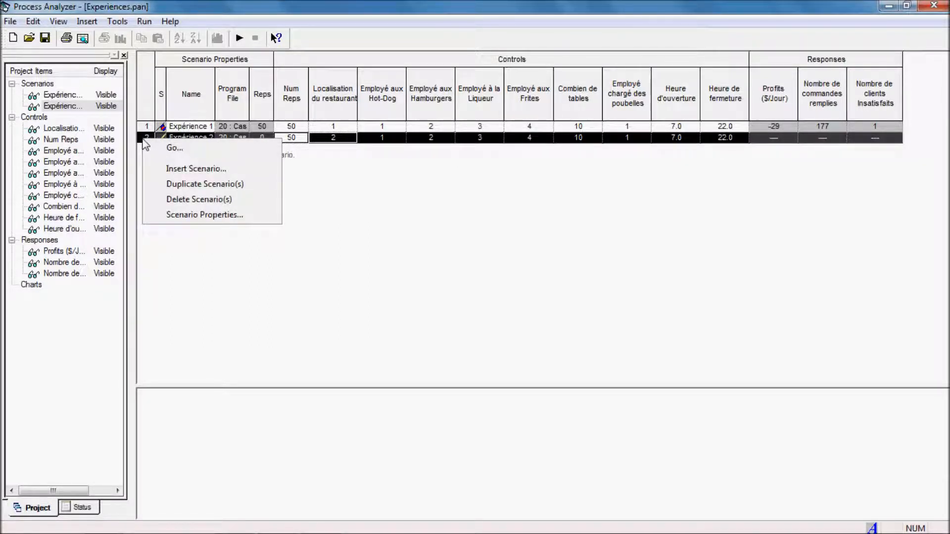
{"action": "left_click", "coordinate": [170, 185]}
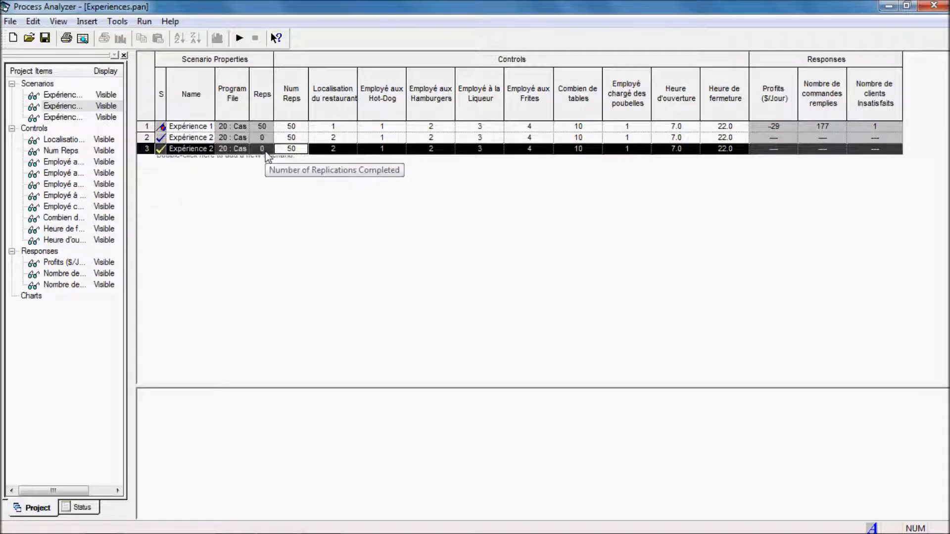
Step: Rename the duplicated scenario in the third row to Expérience 3
{"action": "left_click", "coordinate": [203, 149]}
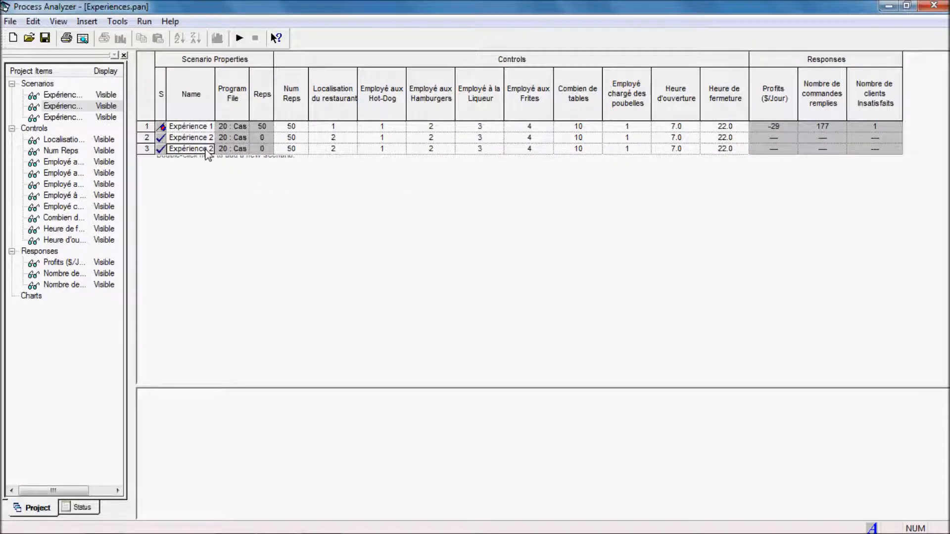
{"action": "left_click", "coordinate": [213, 150]}
{"action": "key", "text": "Delete"}
{"action": "type", "text": "3"}
{"action": "key", "text": "Return"}
Step: Select the Expérience 2 and Expérience 3 scenarios together and run their simulations
{"action": "left_click", "coordinate": [146, 138]}
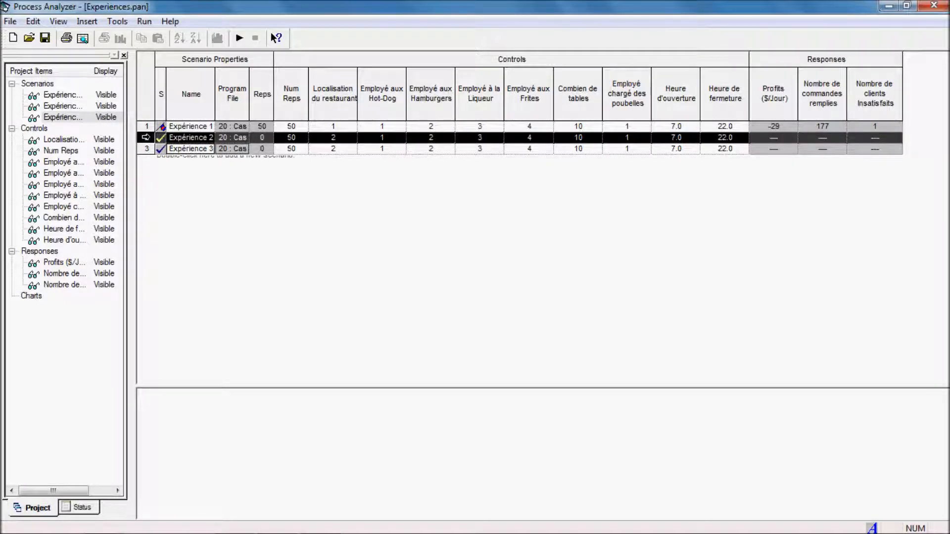
{"action": "left_click", "coordinate": [146, 148], "text": "ctrl"}
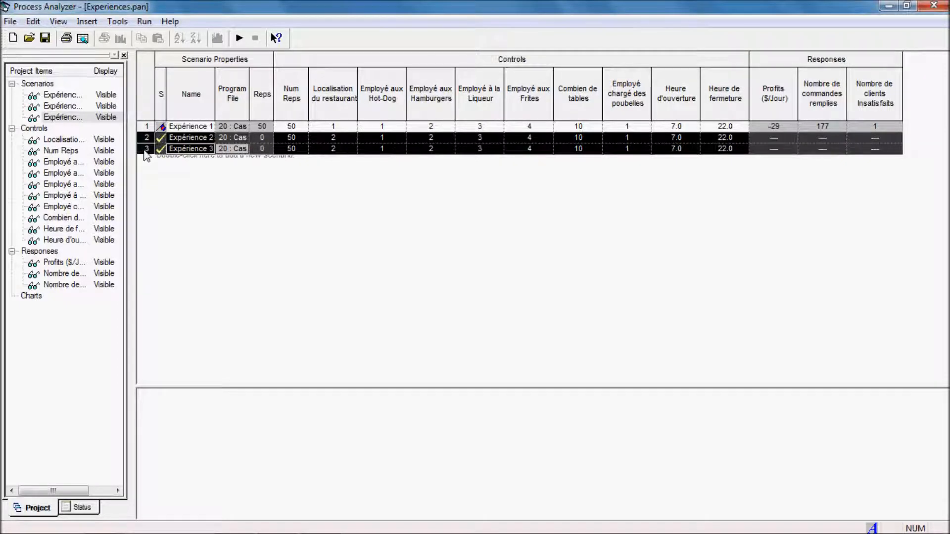
{"action": "left_click", "coordinate": [146, 25]}
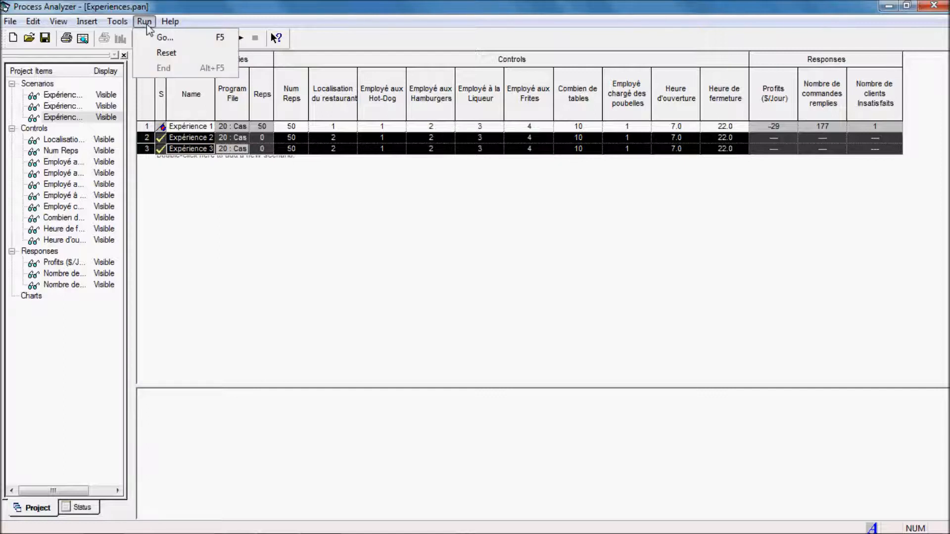
{"action": "left_click", "coordinate": [163, 37]}
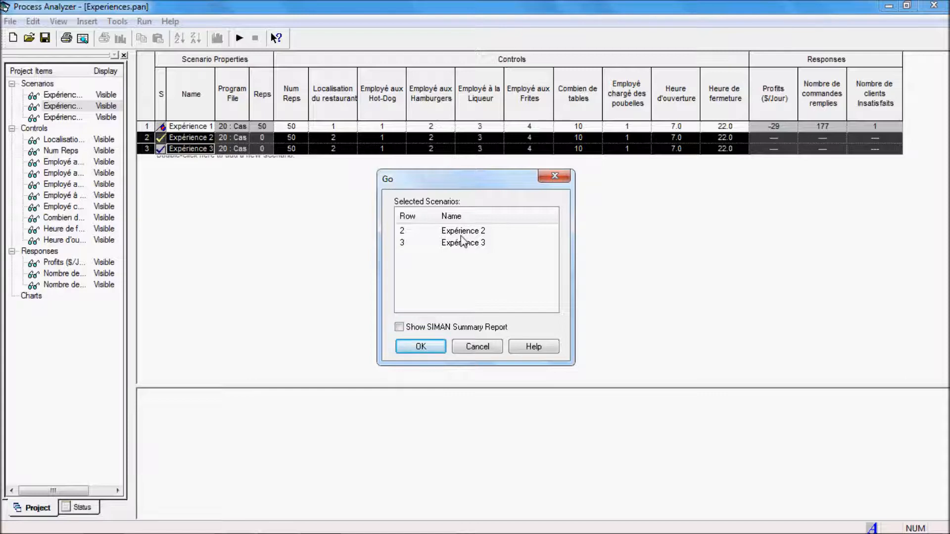
{"action": "left_click", "coordinate": [421, 347]}
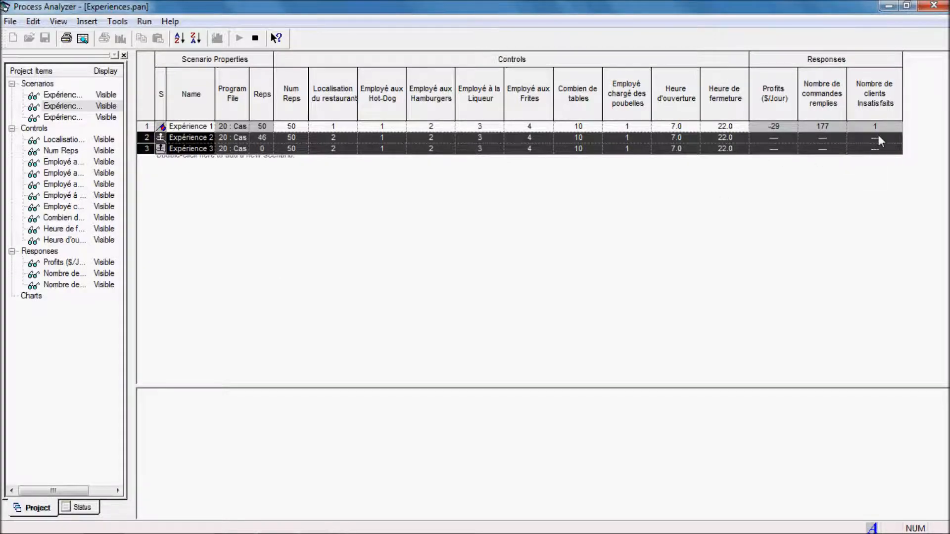
Step: Minimize Process Analyzer, open SIM.out from the Casse-Croûte desktop folder in Notepad, and maximize its window
{"action": "left_click", "coordinate": [889, 9]}
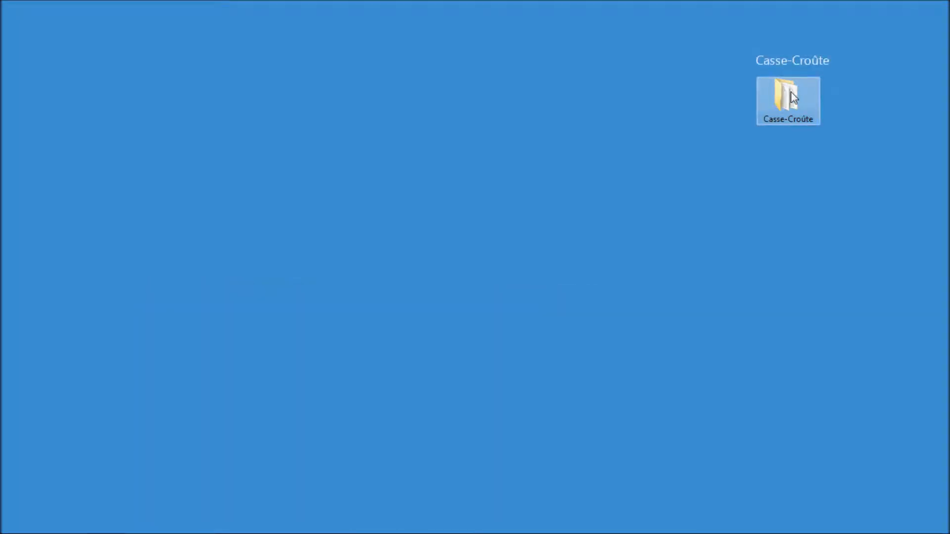
{"action": "double_click", "coordinate": [791, 94]}
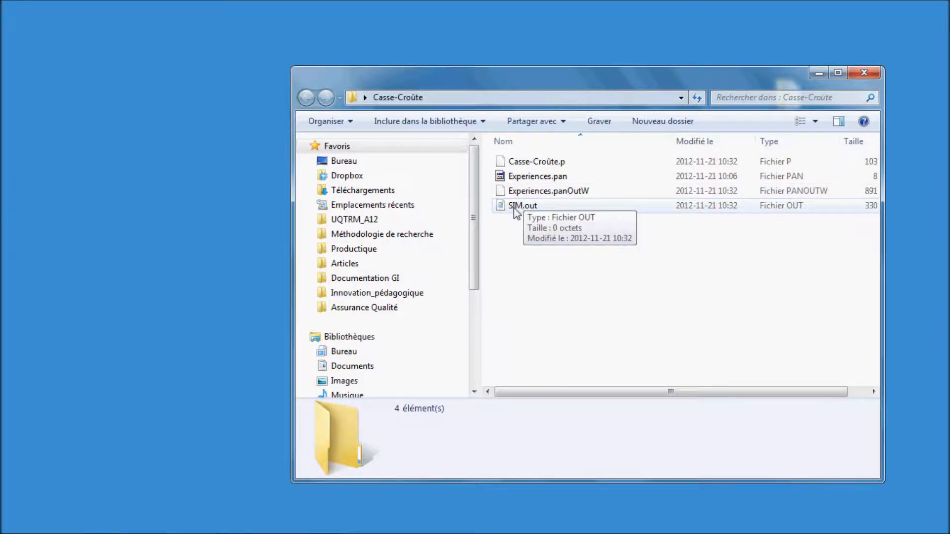
{"action": "double_click", "coordinate": [531, 206]}
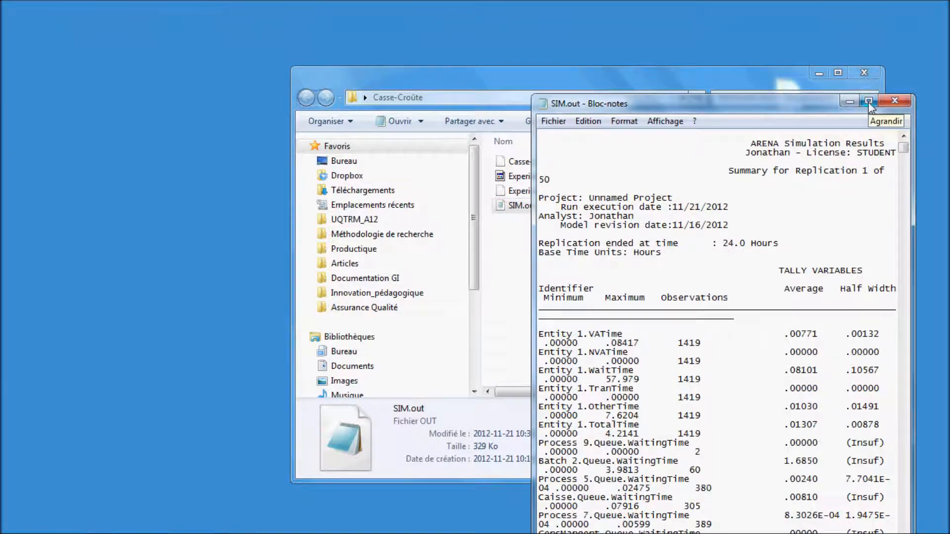
{"action": "left_click", "coordinate": [869, 102]}
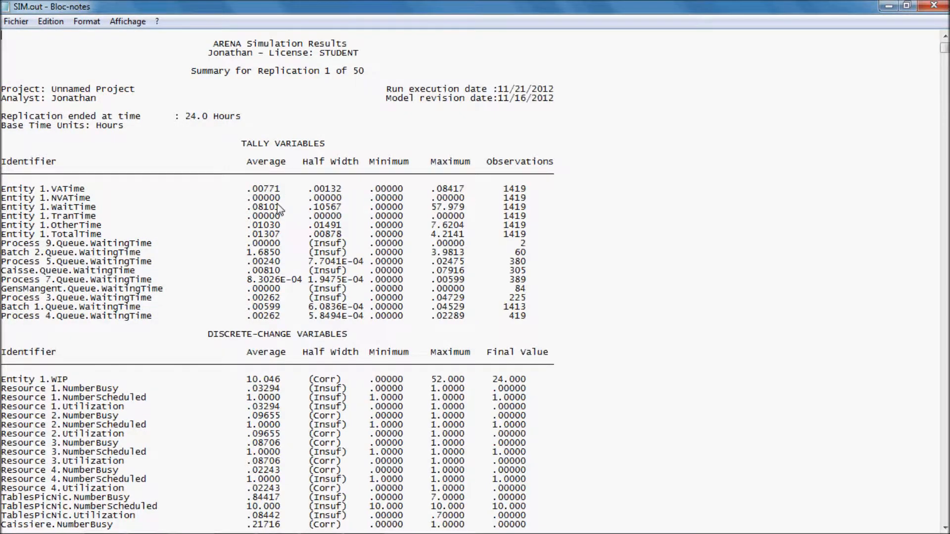
Step: Examine the SIM.out replication 1 summary, including its variables and the NbreCmd, NbreInsatisfaits and Ventes counters, through to the replication 2 heading
{"action": "scroll", "coordinate": [279, 209], "scroll_direction": "down", "scroll_amount": 1}
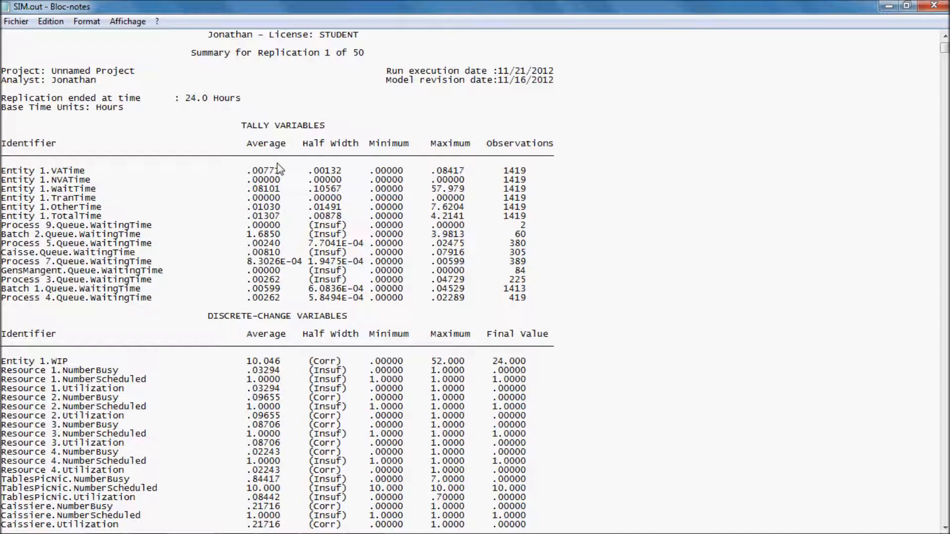
{"action": "scroll", "coordinate": [280, 169], "scroll_direction": "up", "scroll_amount": 1}
{"action": "left_click_drag", "start_coordinate": [208, 53], "coordinate": [256, 76]}
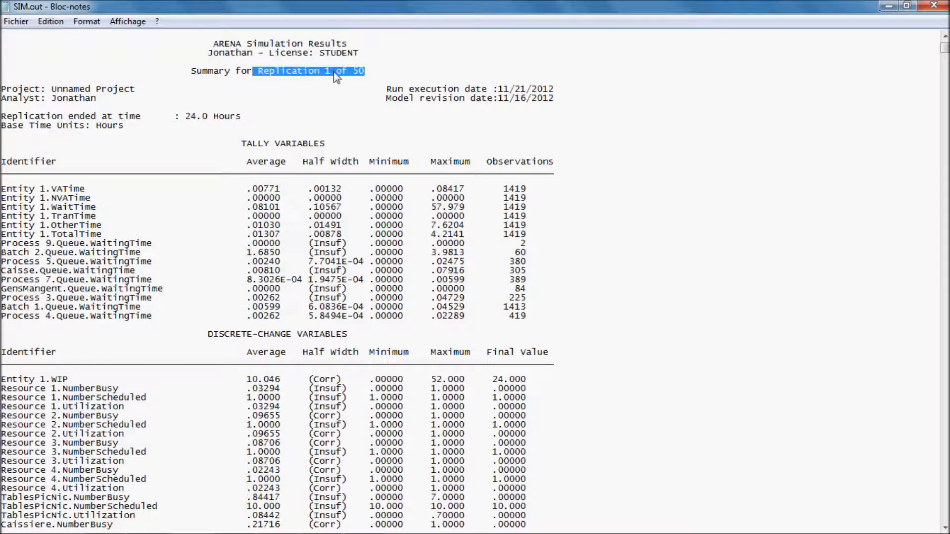
{"action": "scroll", "coordinate": [337, 77], "scroll_direction": "down", "scroll_amount": 14}
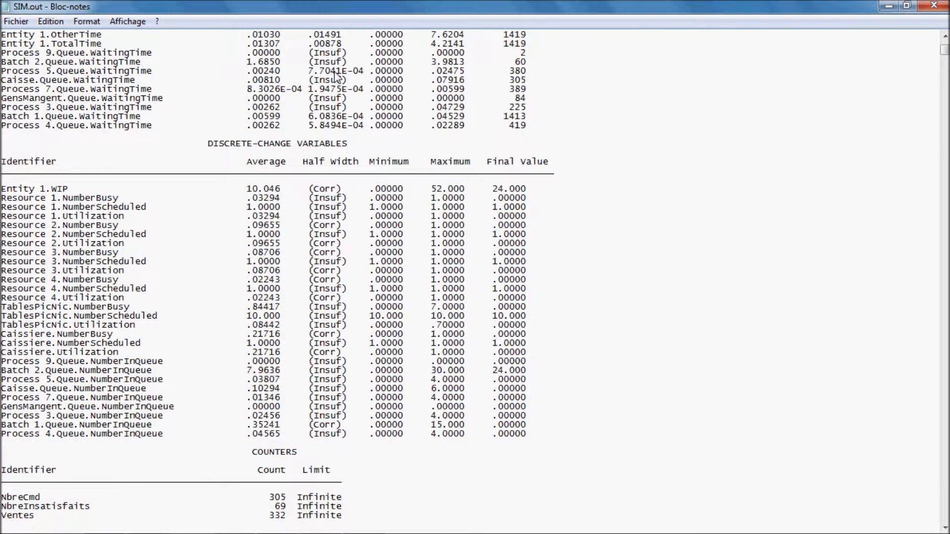
{"action": "scroll", "coordinate": [337, 76], "scroll_direction": "up", "scroll_amount": 10}
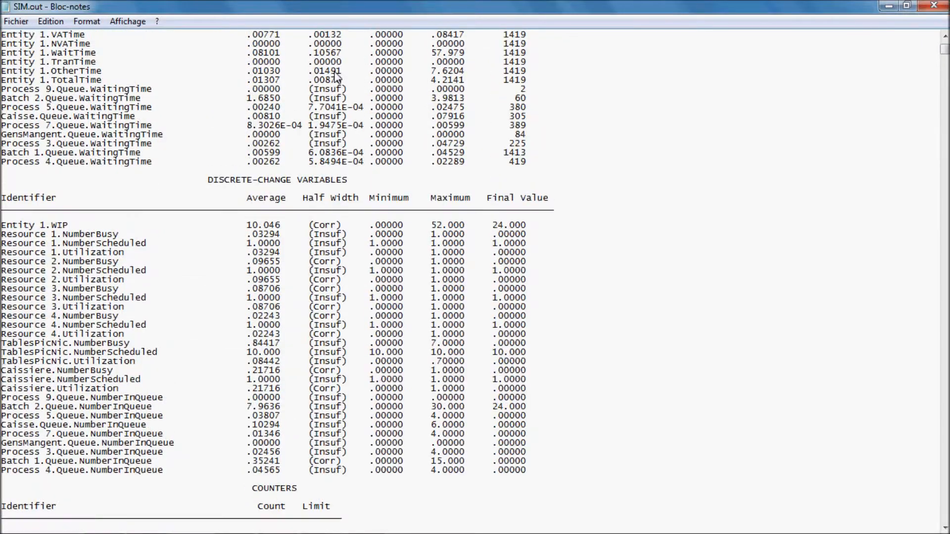
{"action": "scroll", "coordinate": [337, 76], "scroll_direction": "down", "scroll_amount": 2}
{"action": "scroll", "coordinate": [337, 77], "scroll_direction": "up", "scroll_amount": 3}
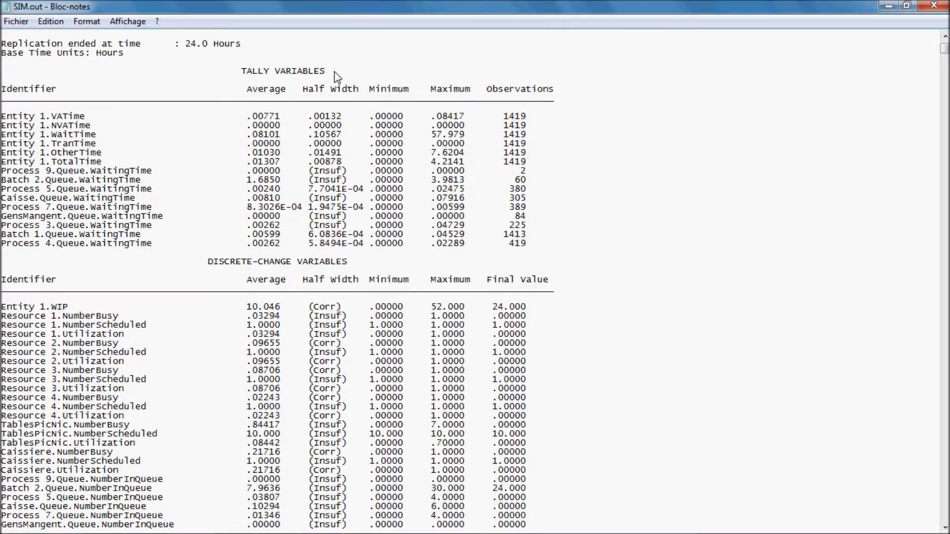
{"action": "scroll", "coordinate": [337, 76], "scroll_direction": "down", "scroll_amount": 5}
{"action": "scroll", "coordinate": [336, 76], "scroll_direction": "up", "scroll_amount": 7}
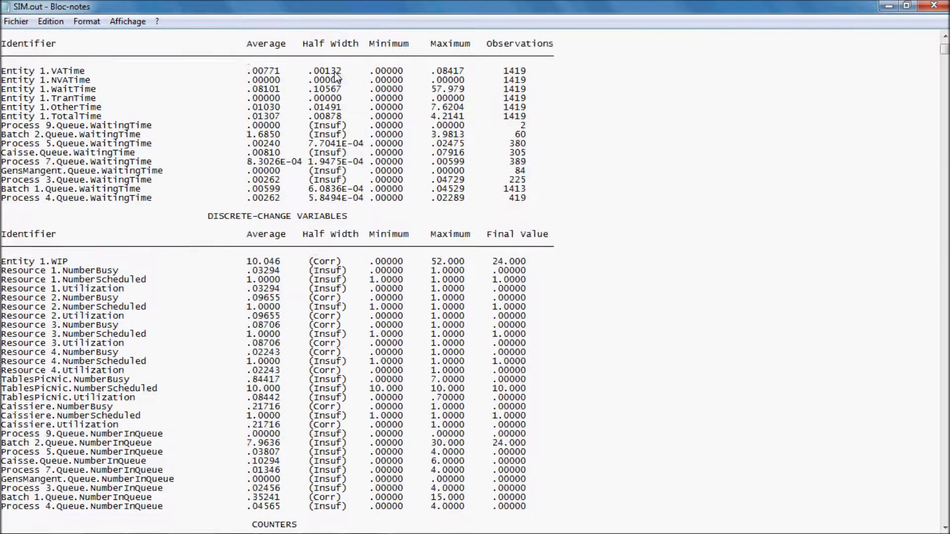
{"action": "scroll", "coordinate": [337, 77], "scroll_direction": "down", "scroll_amount": 15}
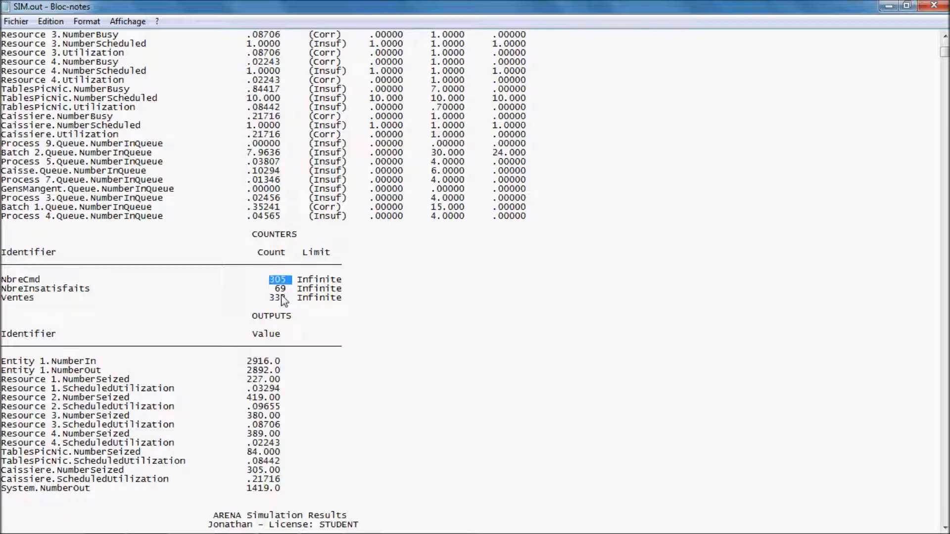
{"action": "left_click_drag", "start_coordinate": [280, 289], "coordinate": [292, 290]}
{"action": "scroll", "coordinate": [443, 360], "scroll_direction": "down", "scroll_amount": 9}
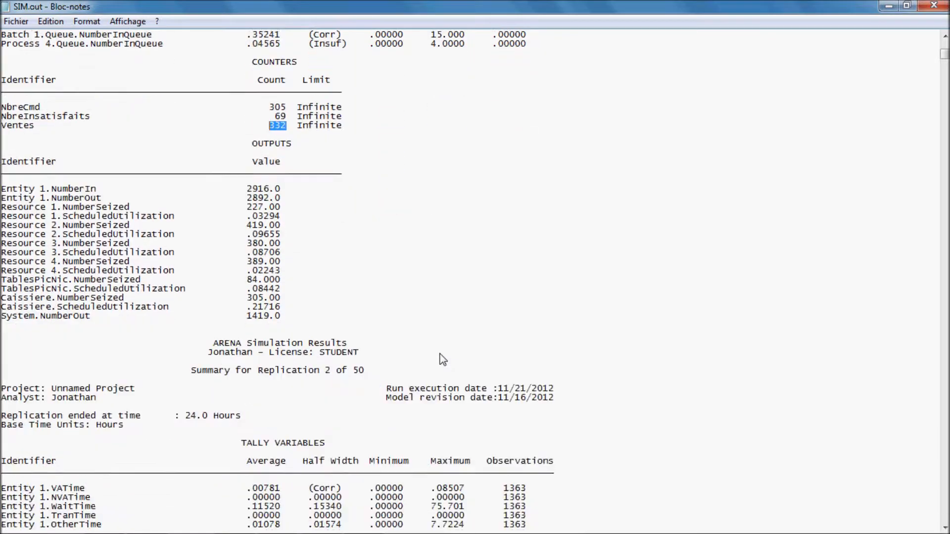
{"action": "left_click_drag", "start_coordinate": [365, 306], "coordinate": [257, 307]}
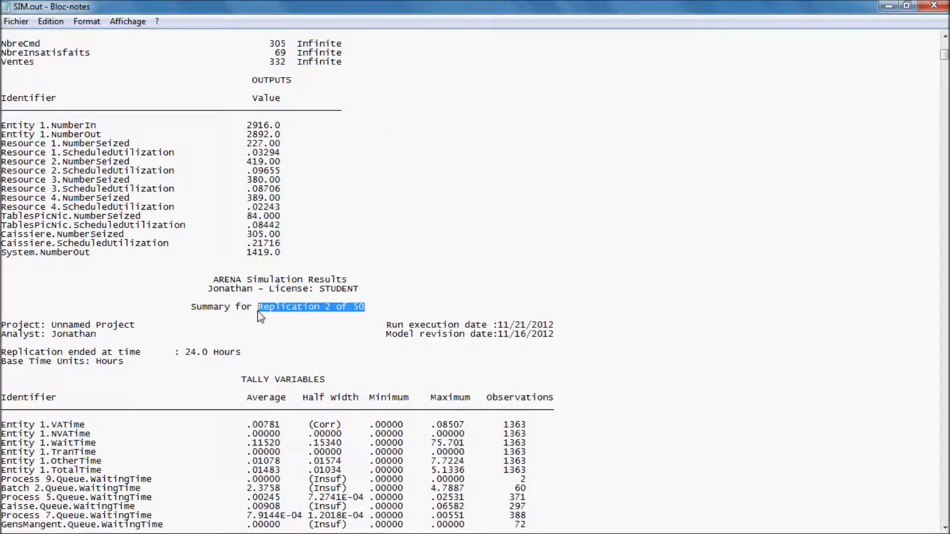
Step: Close the SIM.out report and the Casse-Croûte folder, and switch back to Process Analyzer
{"action": "left_click", "coordinate": [935, 7]}
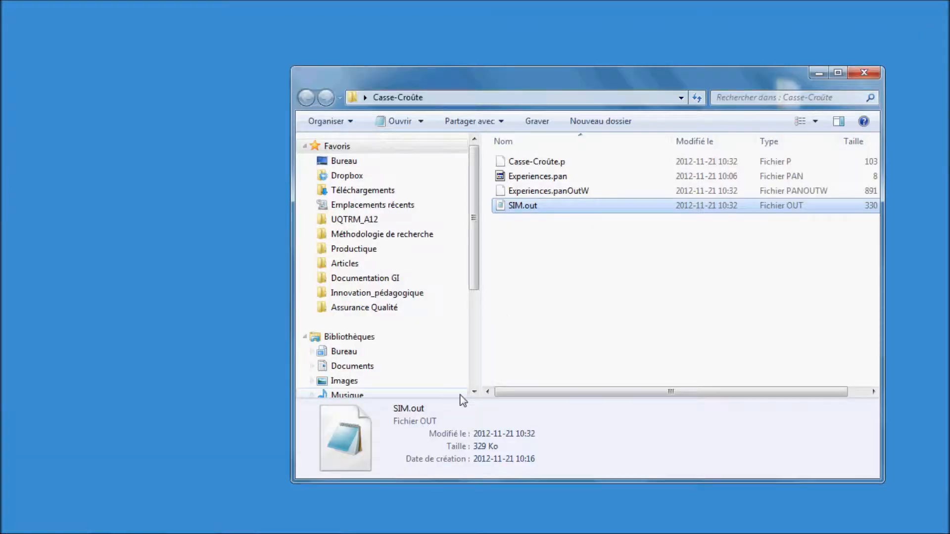
{"action": "left_click", "coordinate": [868, 74]}
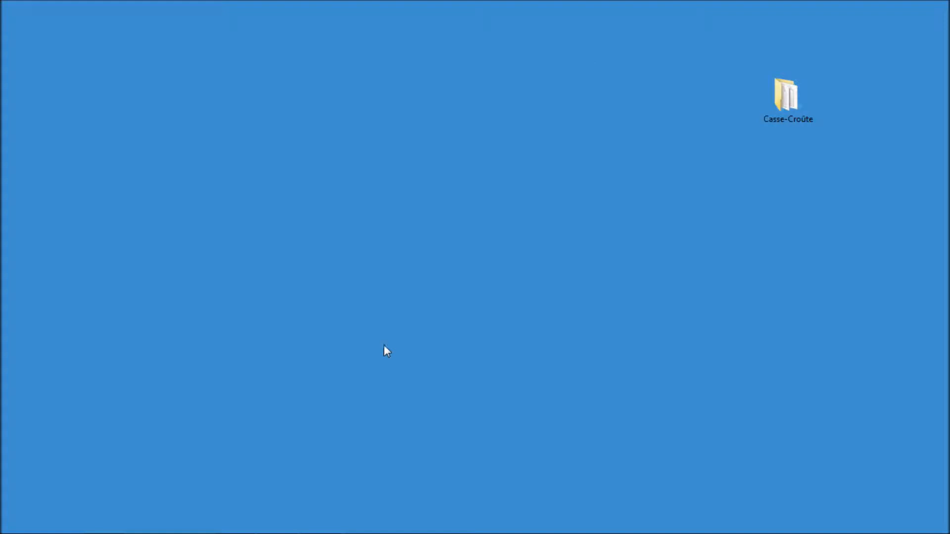
{"action": "mouse_move", "coordinate": [317, 533]}
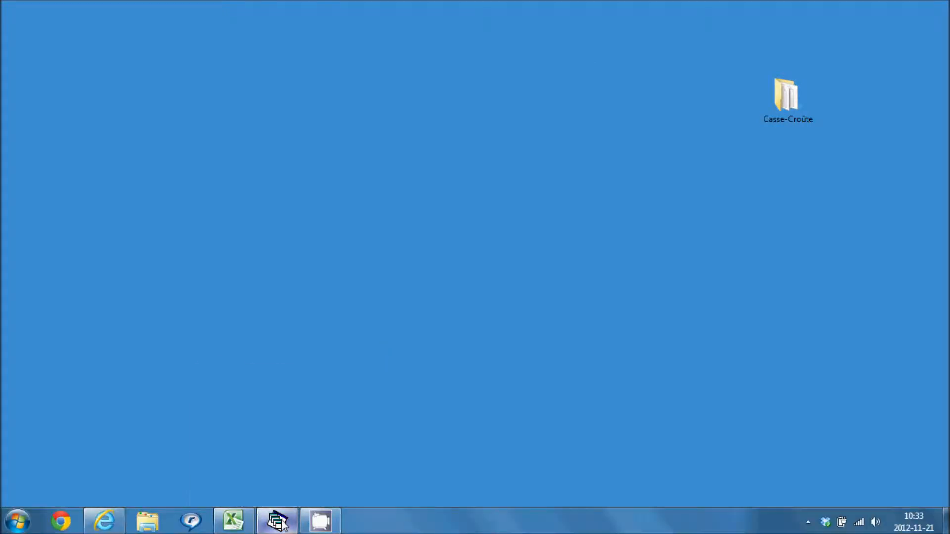
{"action": "left_click", "coordinate": [278, 522]}
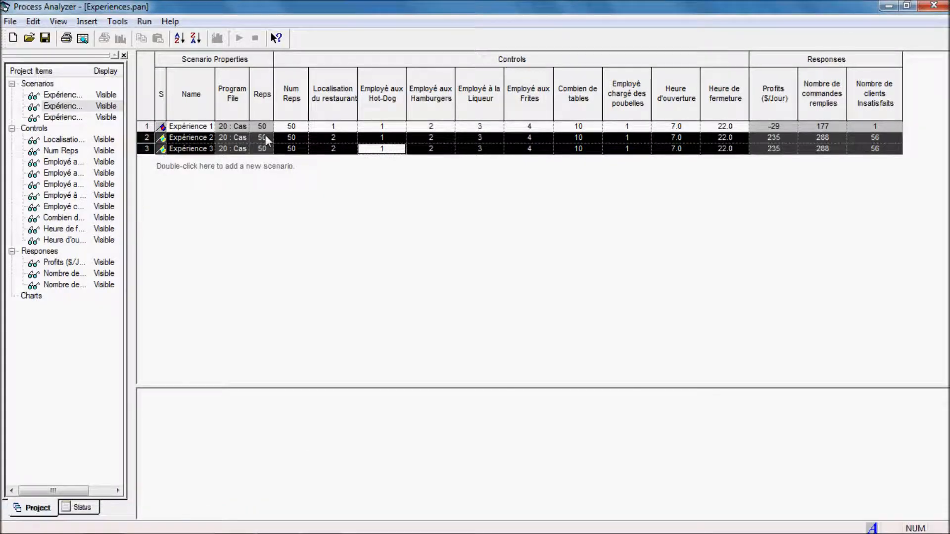
{"action": "left_click", "coordinate": [513, 206]}
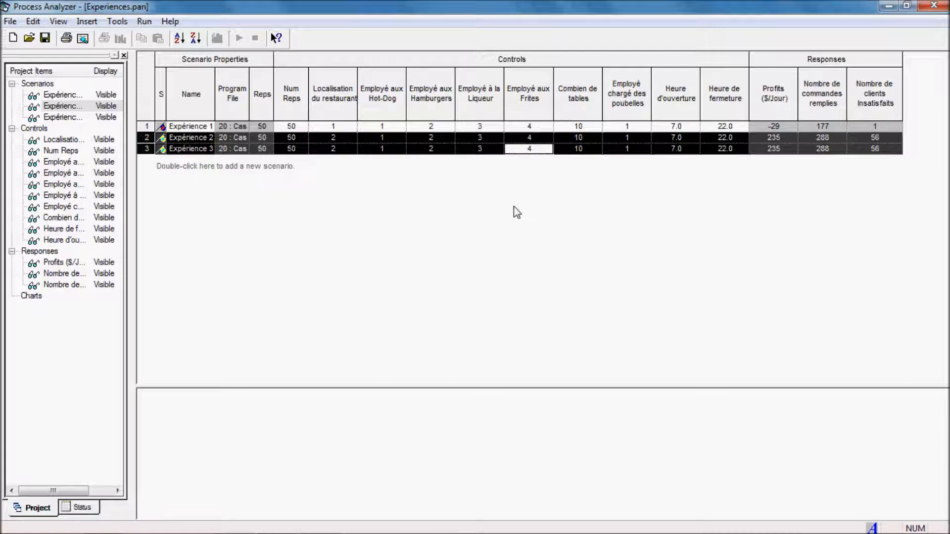
Step: Reset the Expérience 3 scenario to its pre-run state, clearing its collected response data
{"action": "left_click", "coordinate": [338, 148]}
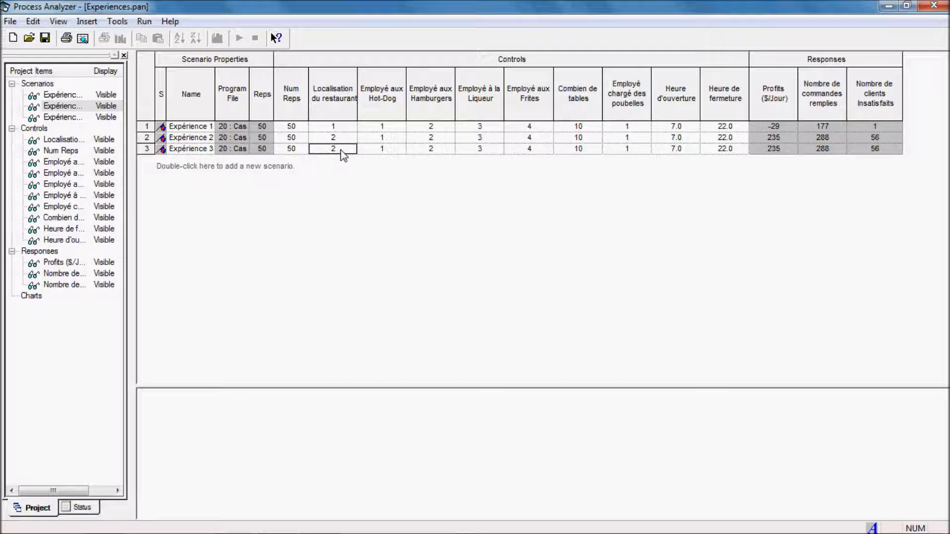
{"action": "left_click", "coordinate": [145, 149]}
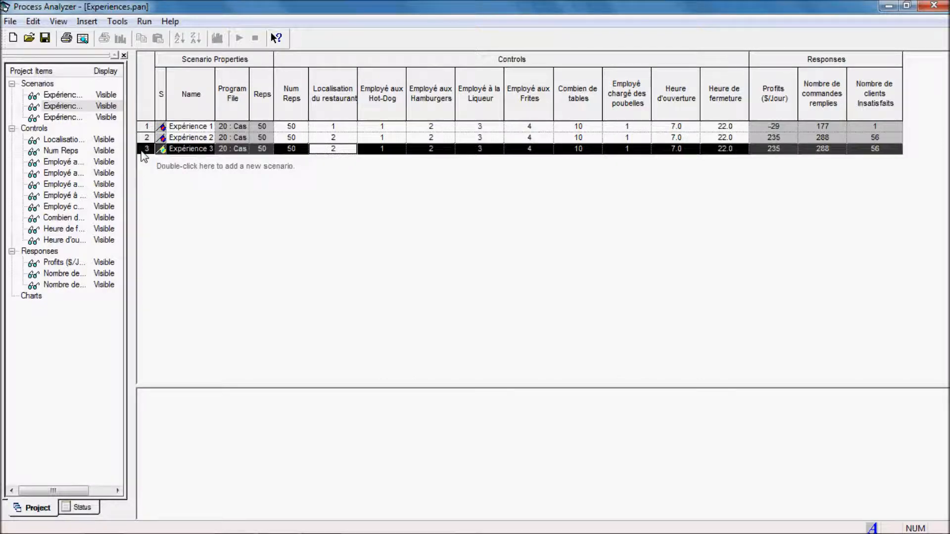
{"action": "left_click", "coordinate": [144, 21]}
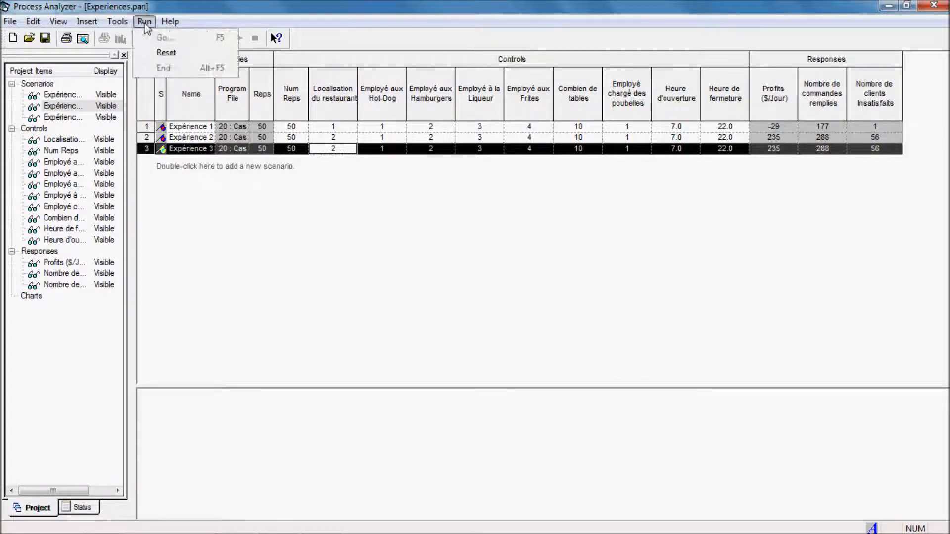
{"action": "left_click", "coordinate": [163, 54]}
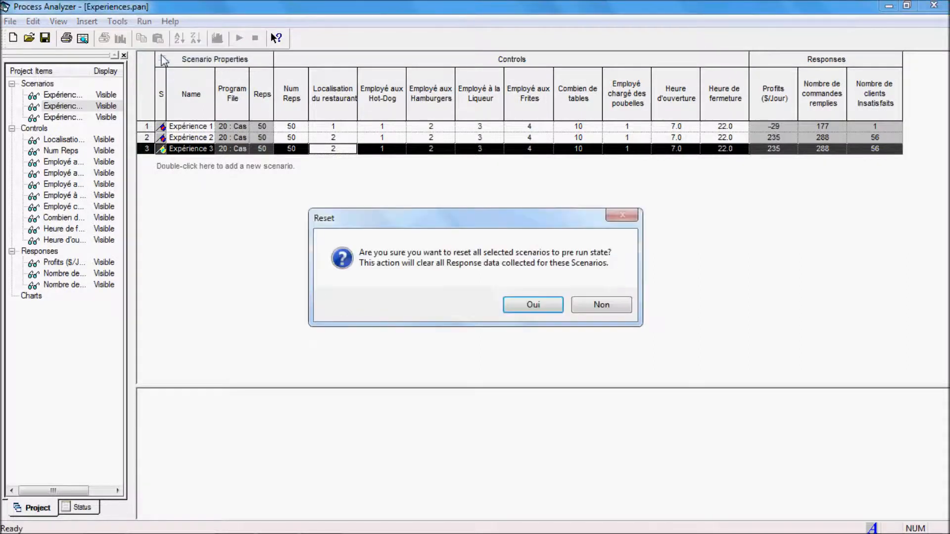
{"action": "left_click", "coordinate": [540, 305]}
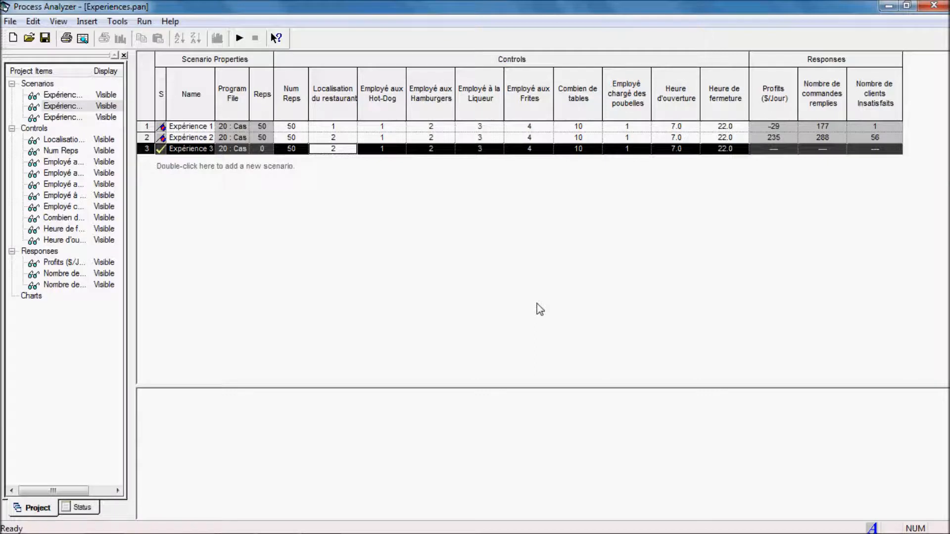
Step: Set the restaurant location (Localisation du restaurant) of Expérience 3 to 3
{"action": "left_click", "coordinate": [343, 149]}
{"action": "type", "text": "3"}
{"action": "key", "text": "Return"}
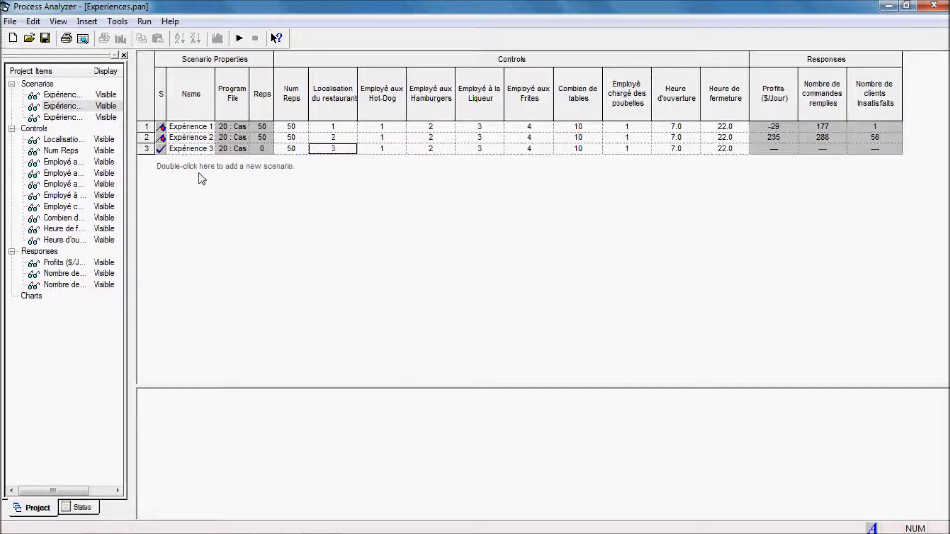
Step: Select only the Expérience 3 scenario and run its simulation
{"action": "left_click", "coordinate": [144, 151]}
{"action": "left_click", "coordinate": [144, 23]}
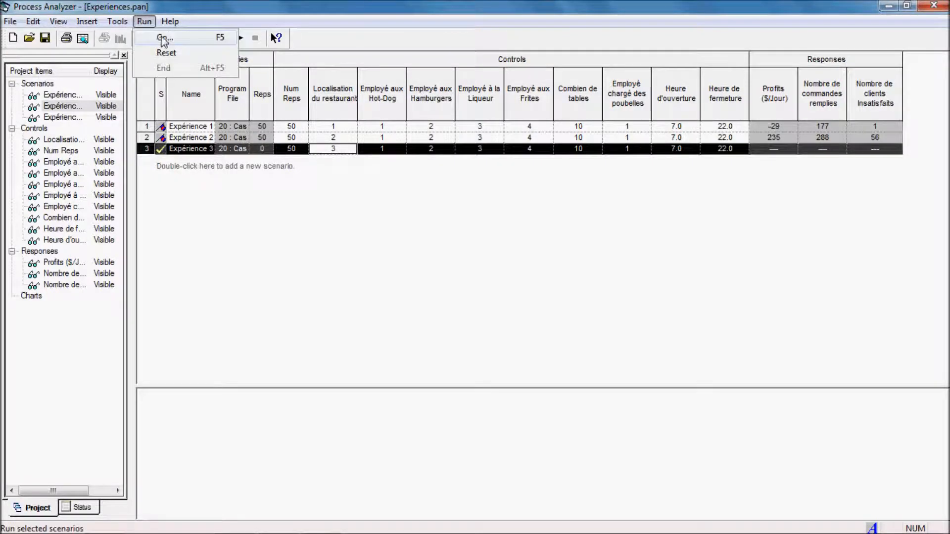
{"action": "left_click", "coordinate": [165, 39]}
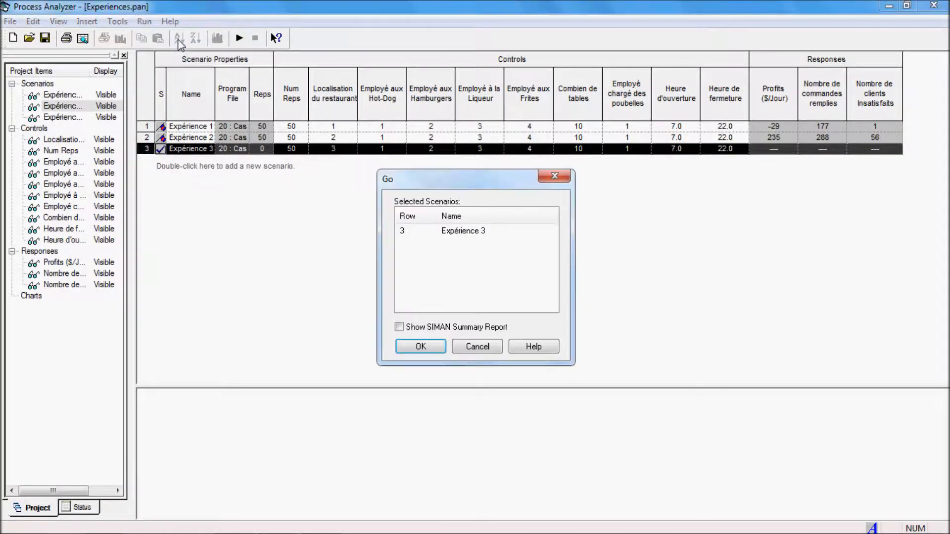
{"action": "left_click", "coordinate": [421, 347]}
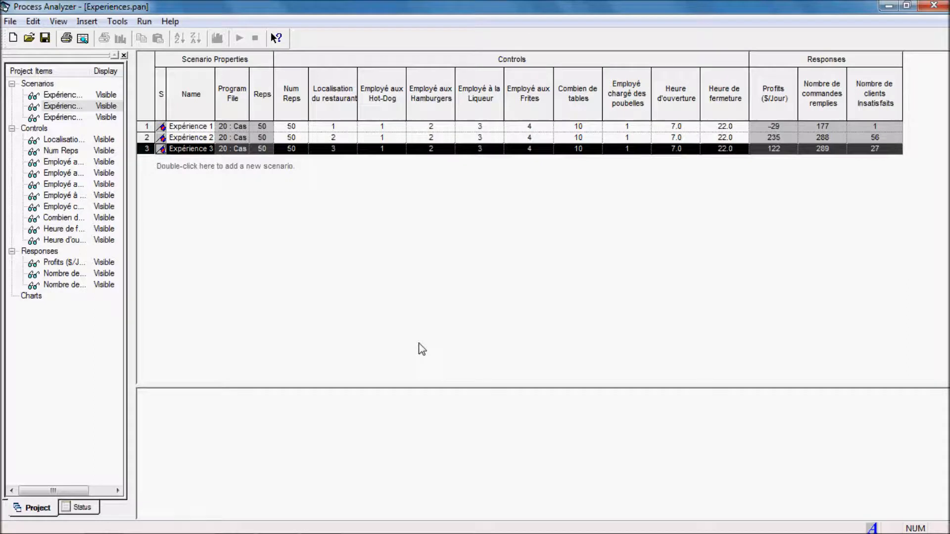
Step: Compare the profits, filled orders and dissatisfied customers of all three scenarios against their restaurant locations
{"action": "left_click_drag", "start_coordinate": [767, 123], "coordinate": [859, 157]}
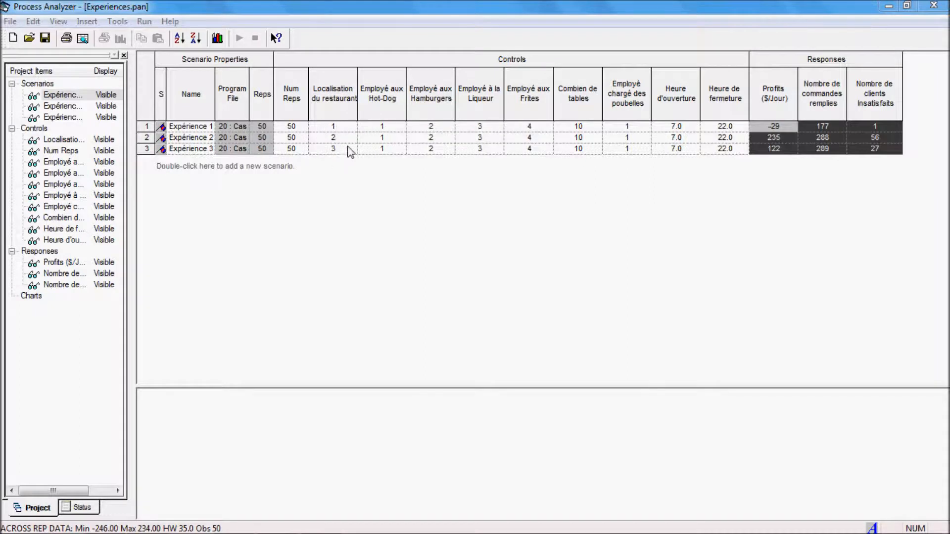
{"action": "left_click", "coordinate": [333, 149]}
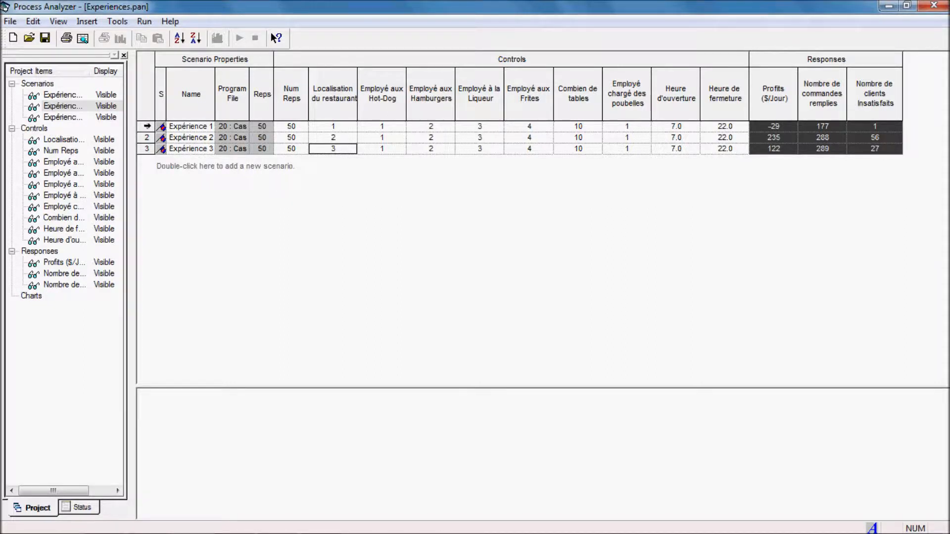
Step: Duplicate the three scenarios Expérience 1, Expérience 2 and Expérience 3 together
{"action": "left_click_drag", "start_coordinate": [145, 130], "coordinate": [144, 148]}
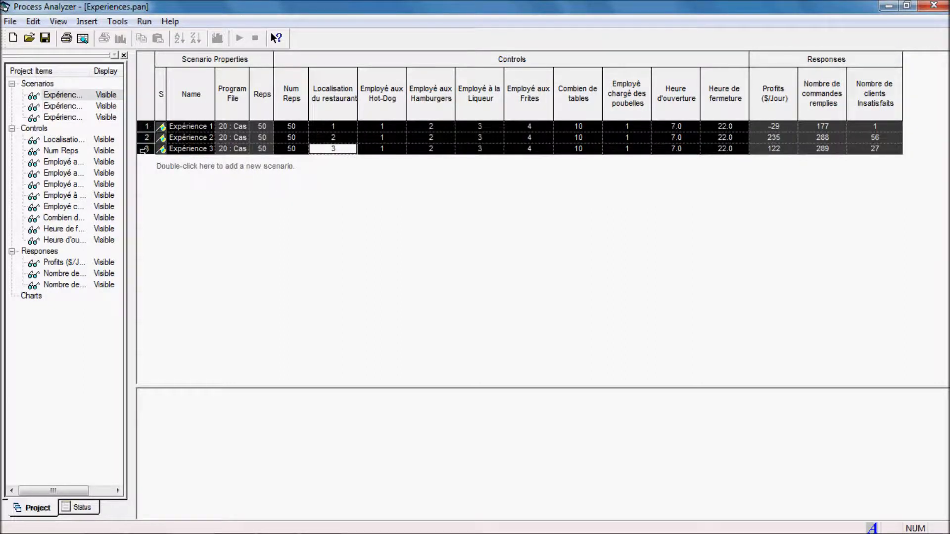
{"action": "right_click", "coordinate": [143, 150]}
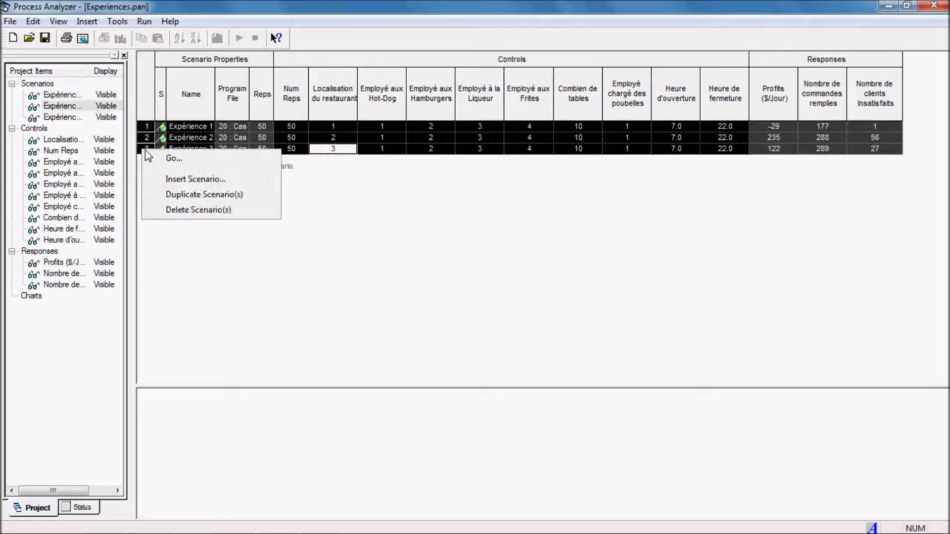
{"action": "left_click", "coordinate": [181, 196]}
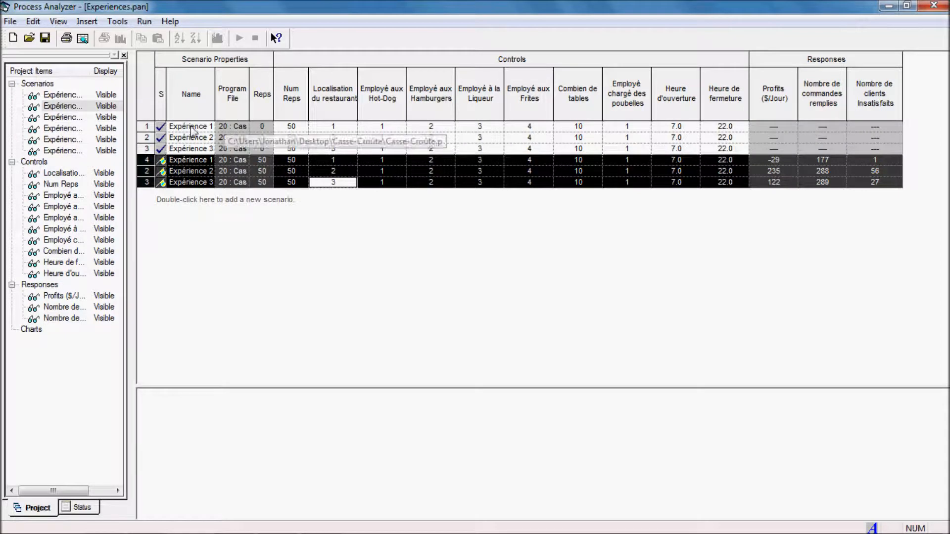
Step: Set the number of tables (Combien de tables) to 9 in each of the three duplicated, not yet run scenarios
{"action": "left_click", "coordinate": [578, 128]}
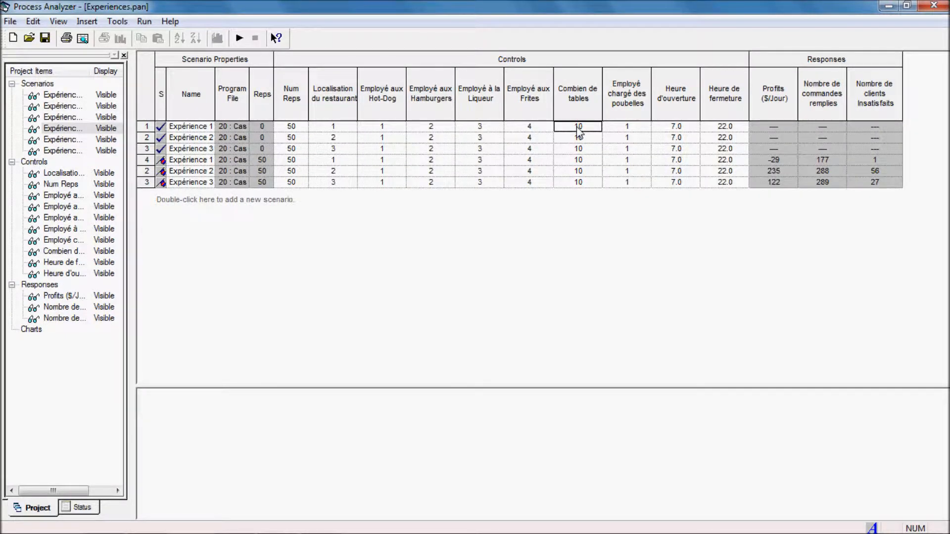
{"action": "type", "text": "99"}
{"action": "key", "text": "BackSpace"}
{"action": "left_click", "coordinate": [585, 138]}
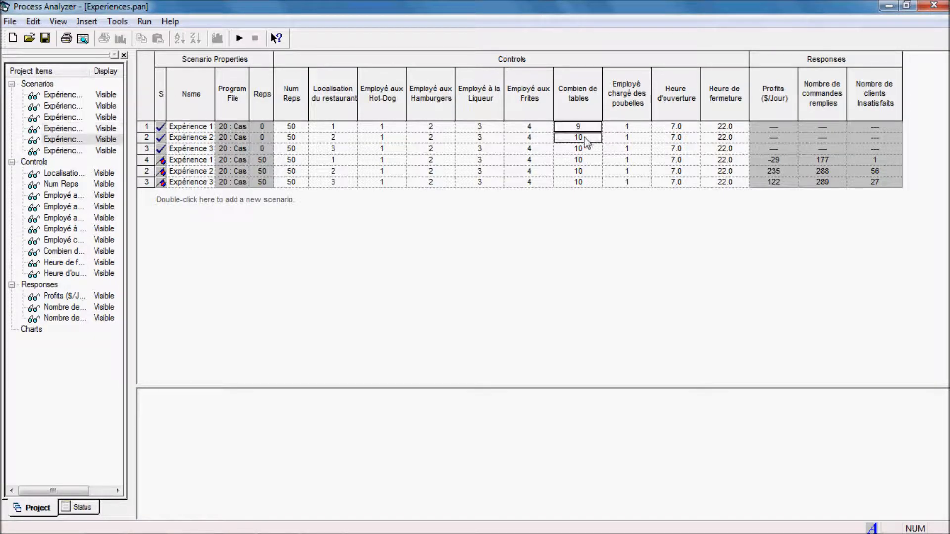
{"action": "type", "text": "9"}
{"action": "left_click", "coordinate": [588, 148]}
{"action": "type", "text": "9"}
{"action": "left_click", "coordinate": [539, 308]}
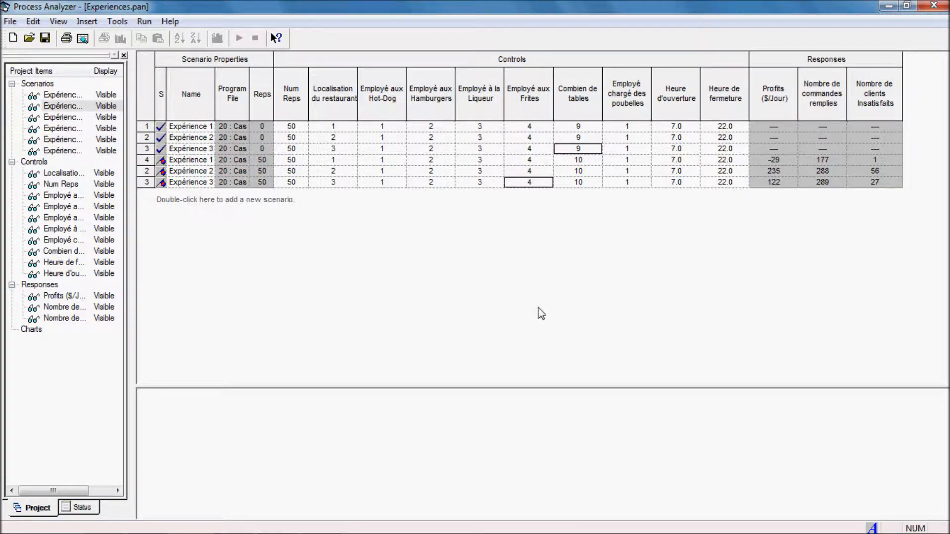
{"action": "left_click_drag", "start_coordinate": [334, 128], "coordinate": [337, 154]}
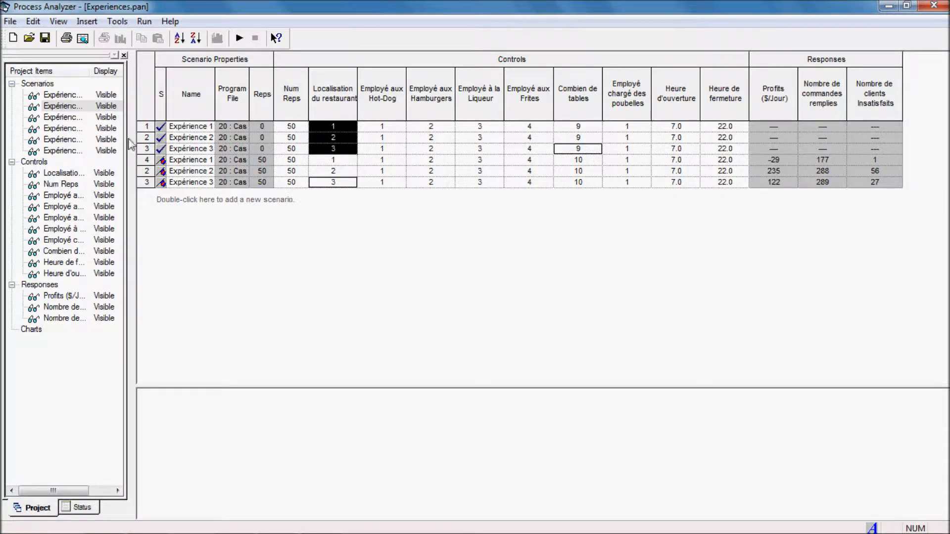
{"action": "left_click_drag", "start_coordinate": [144, 125], "coordinate": [142, 150]}
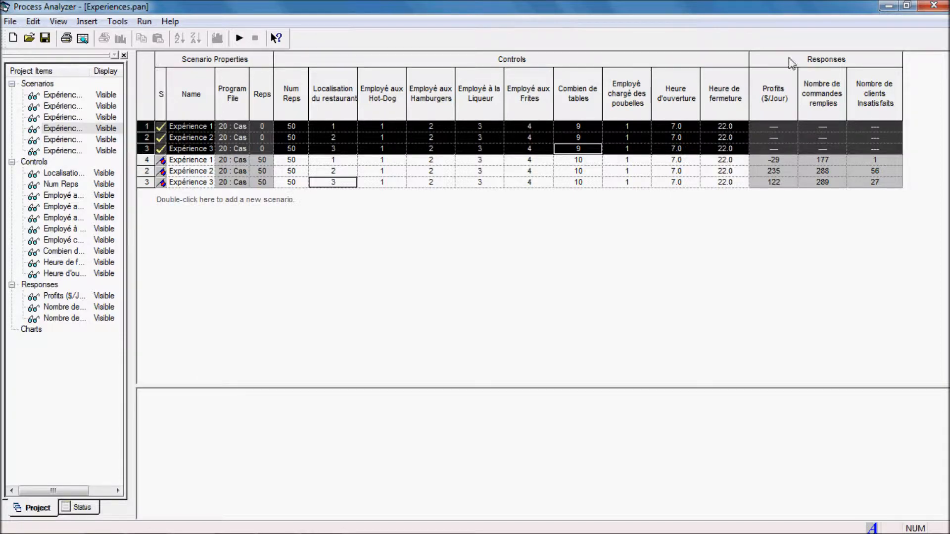
{"action": "left_click", "coordinate": [841, 256]}
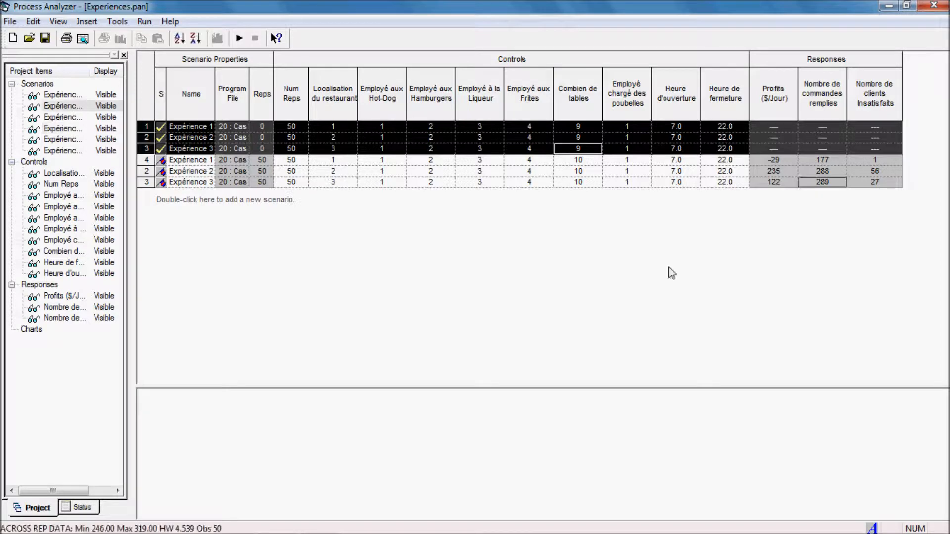
{"action": "left_click", "coordinate": [634, 266]}
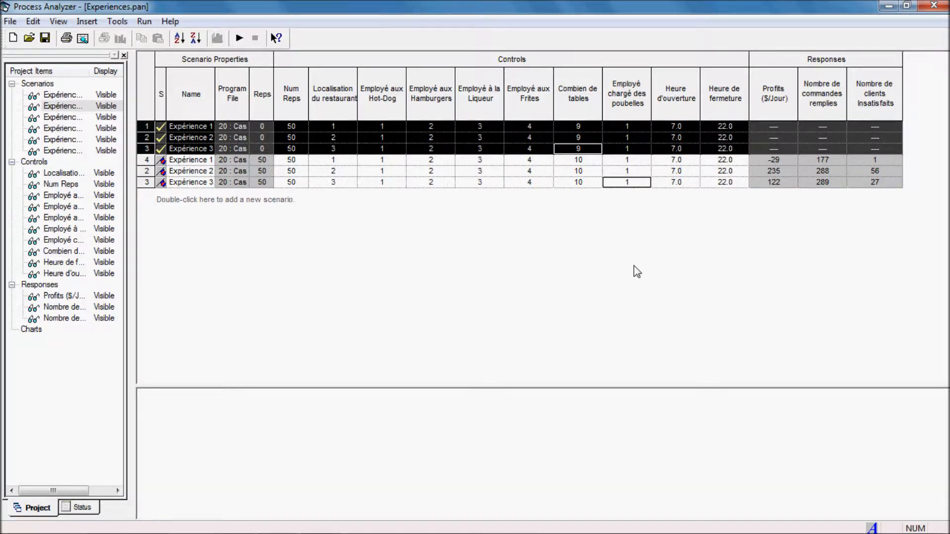
{"action": "left_click", "coordinate": [257, 263]}
{"action": "left_click", "coordinate": [203, 307]}
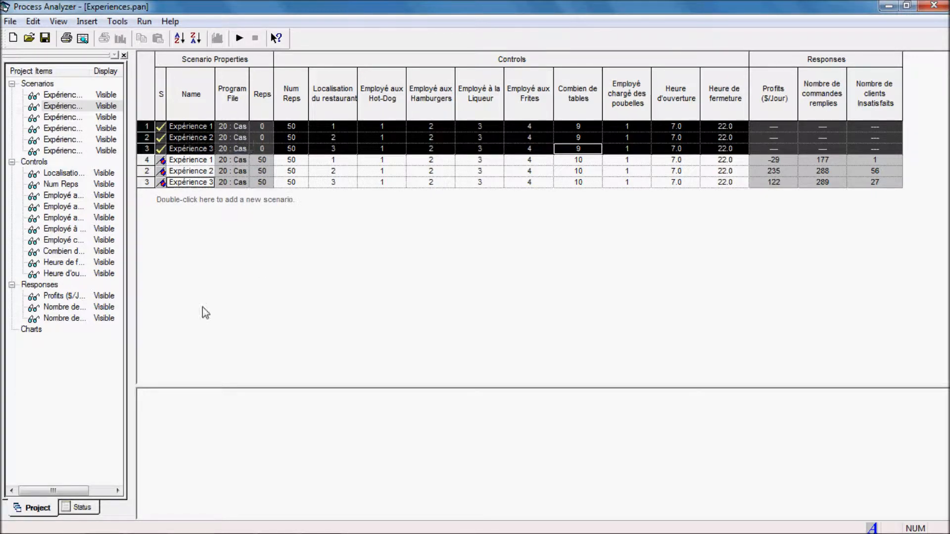
Step: Copy the grid cells of all six scenarios, from names to responses, and paste them into the blank Excel sheet at A1
{"action": "left_click", "coordinate": [186, 127]}
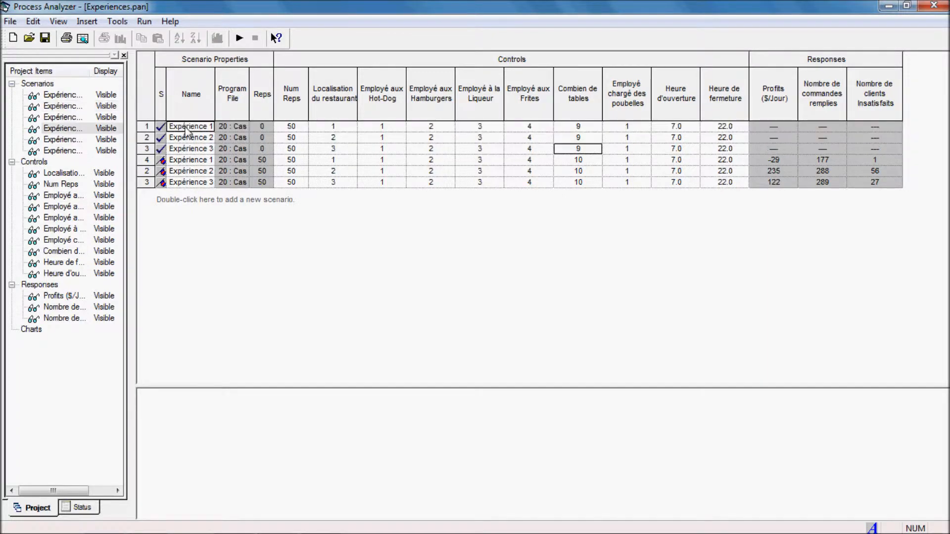
{"action": "left_click_drag", "start_coordinate": [186, 130], "coordinate": [870, 186]}
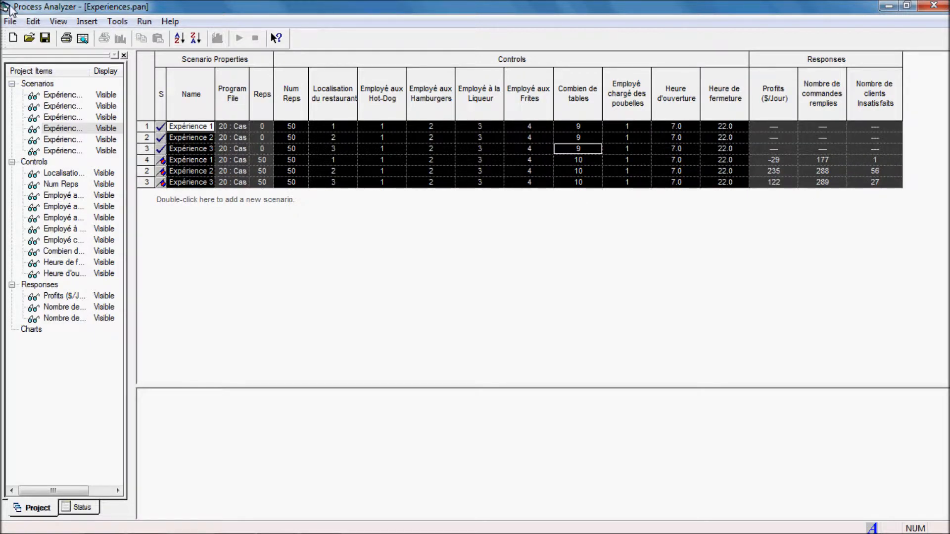
{"action": "left_click", "coordinate": [33, 22]}
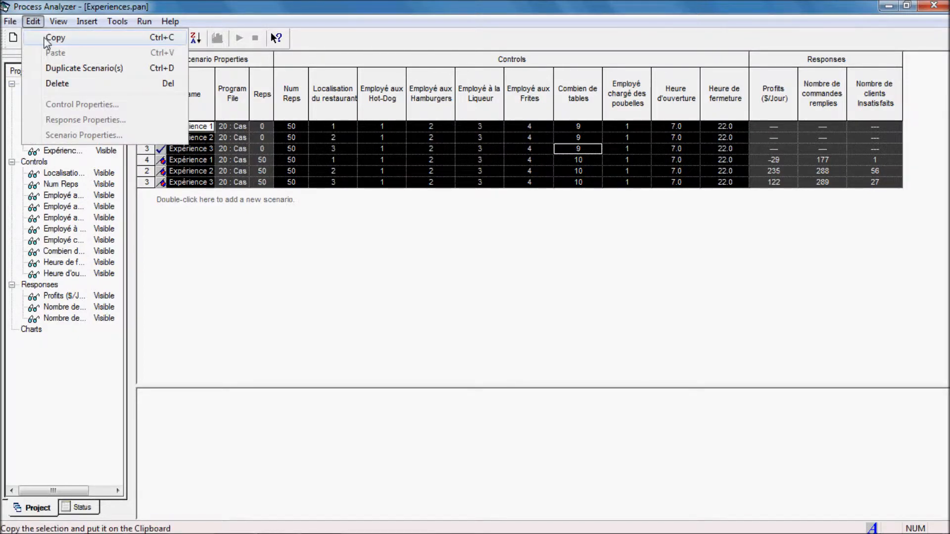
{"action": "left_click", "coordinate": [47, 39]}
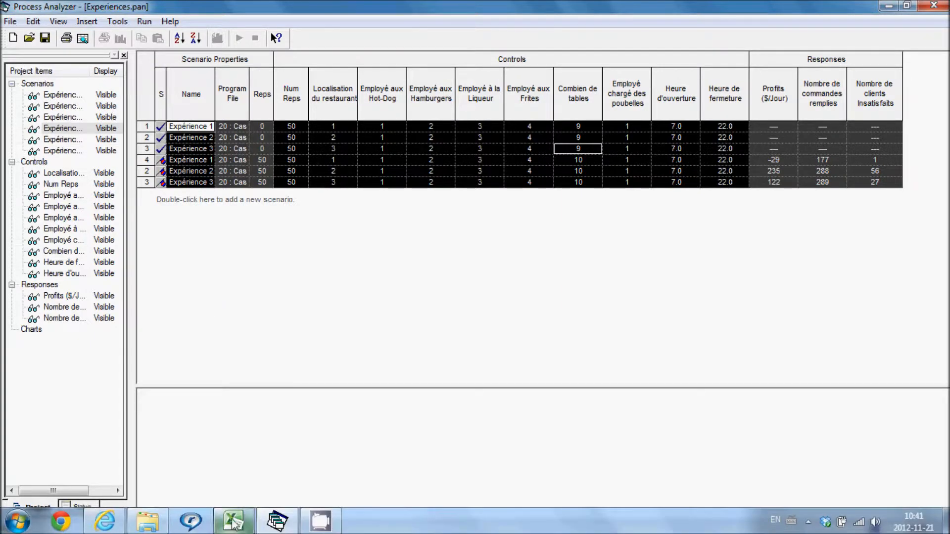
{"action": "left_click", "coordinate": [234, 521]}
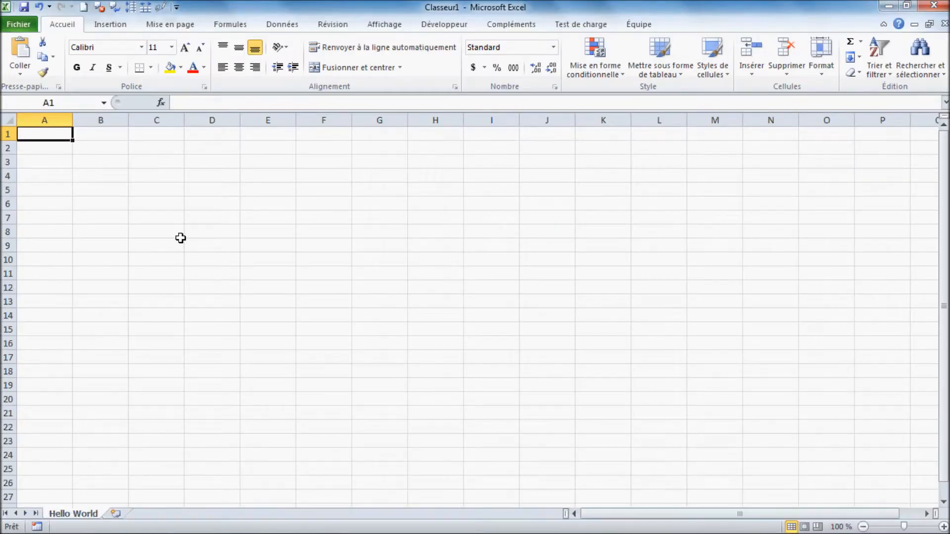
{"action": "key", "text": "ctrl+v"}
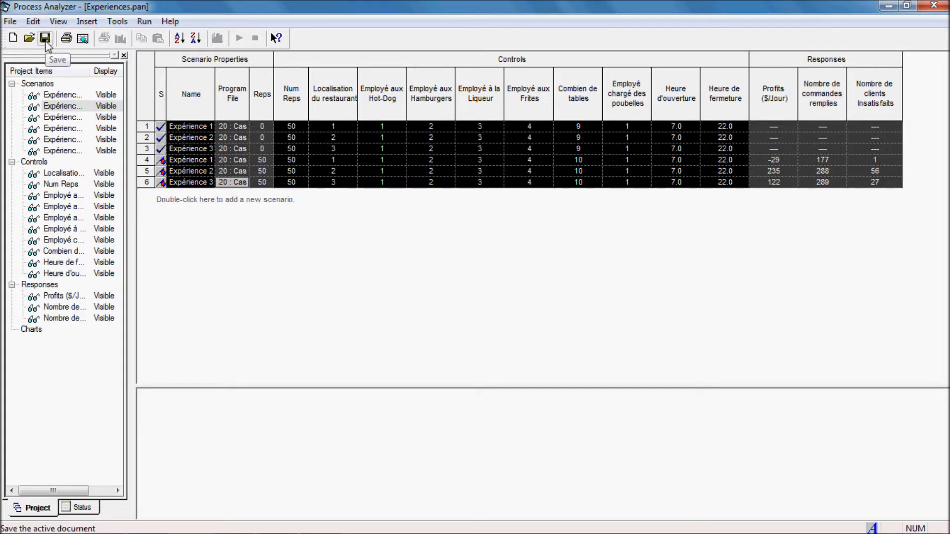
Step: Save the Experiences.pan project and close Process Analyzer
{"action": "left_click", "coordinate": [9, 22]}
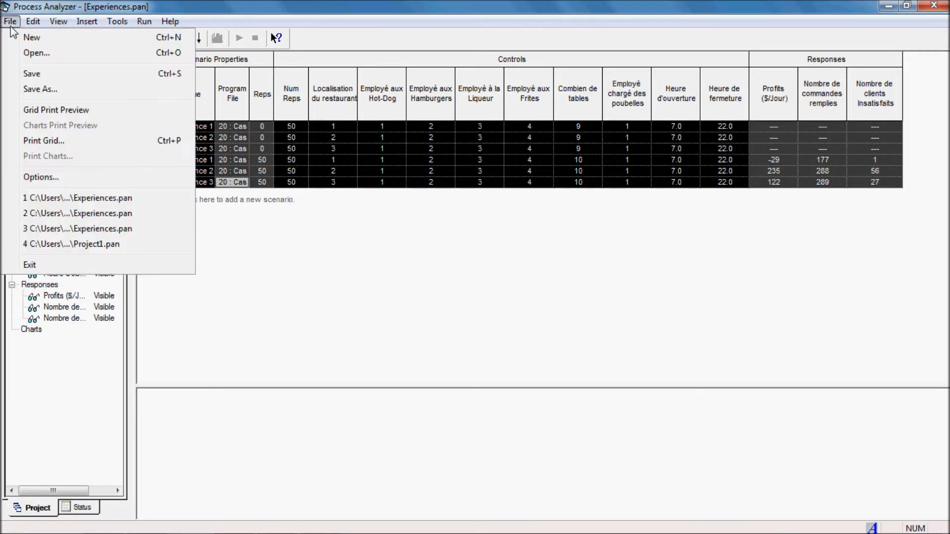
{"action": "left_click", "coordinate": [33, 74]}
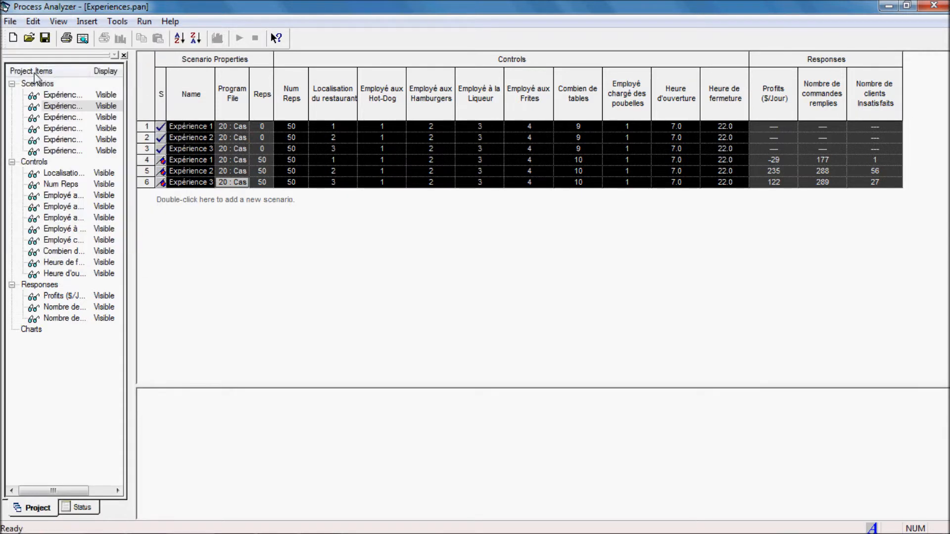
{"action": "left_click", "coordinate": [933, 6]}
Step: Check the saved Experiences.pan file in the Casse-Croûte desktop folder and close the folder
{"action": "double_click", "coordinate": [794, 105]}
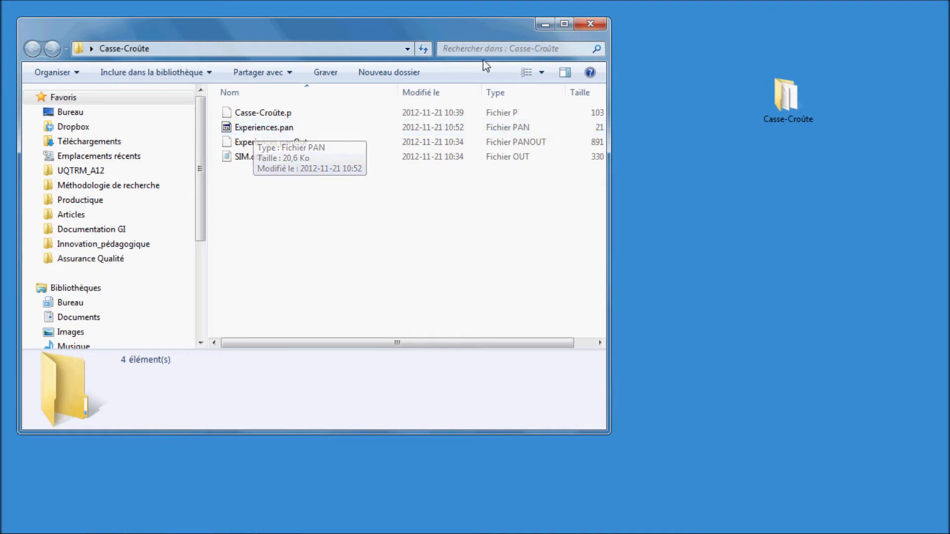
{"action": "left_click", "coordinate": [584, 23]}
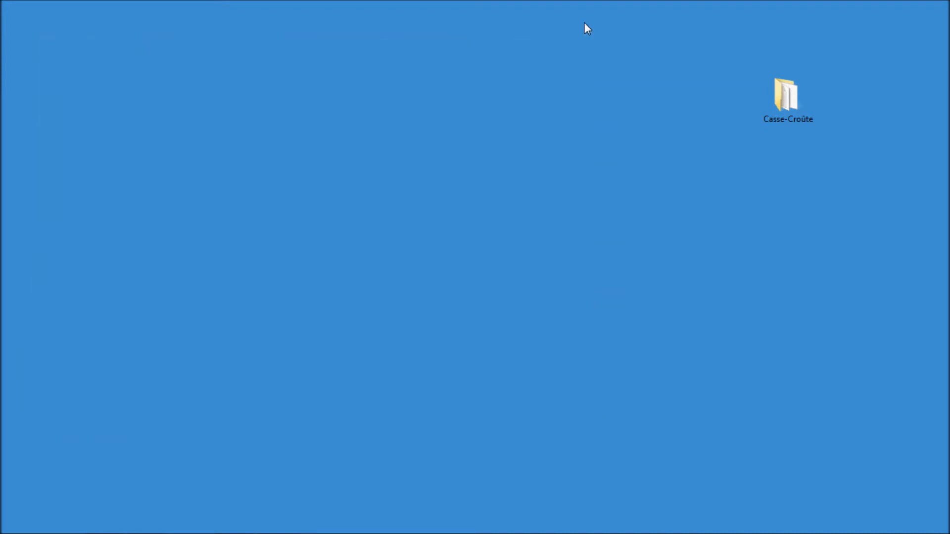